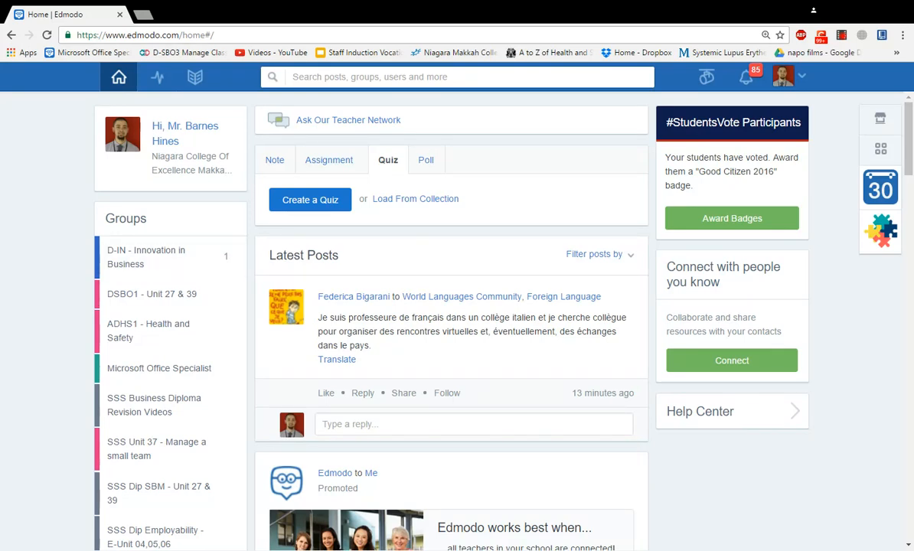
Start creating a new quiz from the home page
{"action": "left_click", "coordinate": [119, 77]}
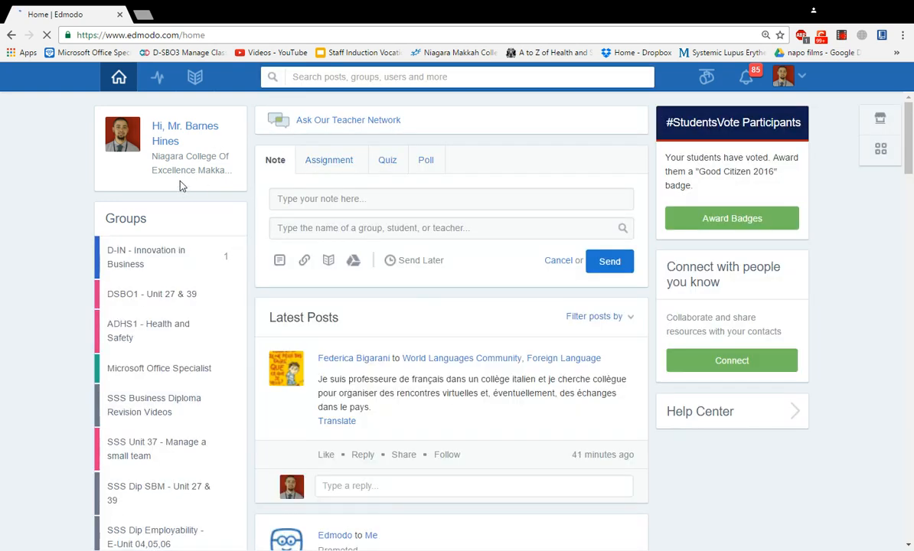
{"action": "left_click", "coordinate": [330, 166]}
{"action": "left_click", "coordinate": [391, 163]}
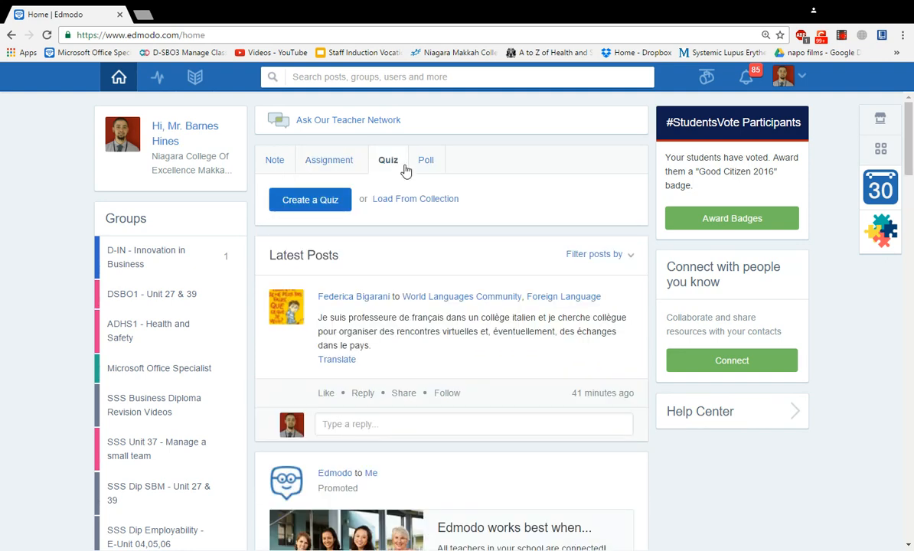
{"action": "left_click", "coordinate": [303, 200]}
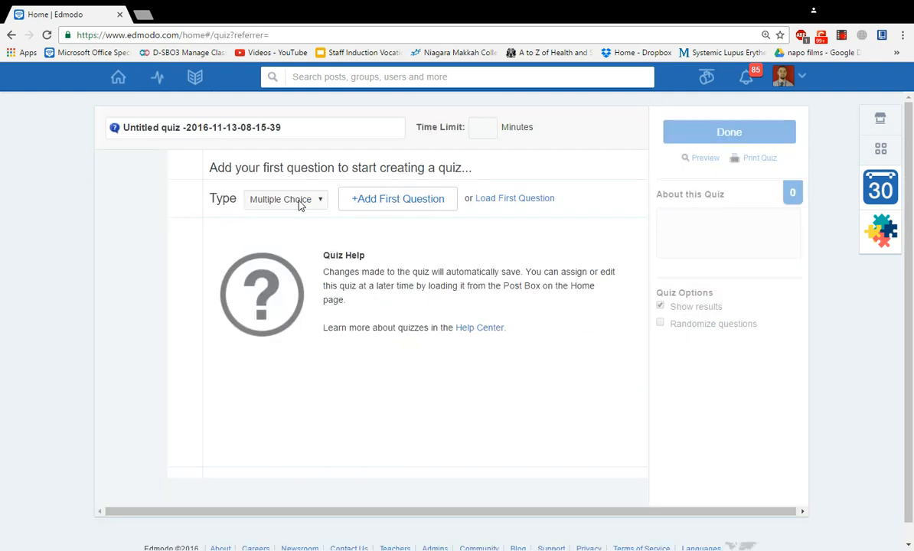
Name the quiz "Health and Safety 1.1"
{"action": "left_click", "coordinate": [247, 129]}
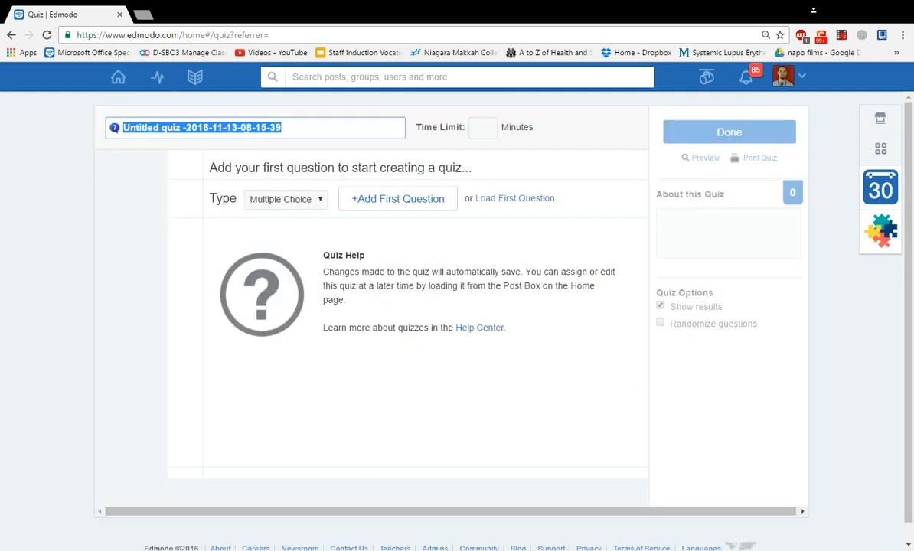
{"action": "type", "text": "Health"}
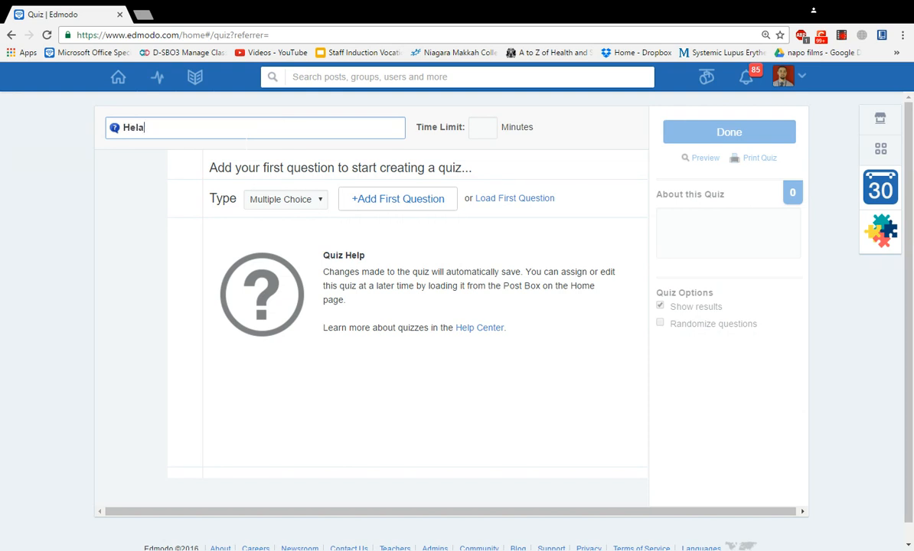
{"action": "type", "text": " in Safety"}
{"action": "key", "text": "BackSpace"}
{"action": "key", "text": "BackSpace"}
{"action": "key", "text": "BackSpace"}
{"action": "key", "text": "BackSpace"}
{"action": "key", "text": "BackSpace"}
{"action": "key", "text": "BackSpace"}
{"action": "key", "text": "BackSpace"}
{"action": "key", "text": "BackSpace"}
{"action": "key", "text": "BackSpace"}
{"action": "key", "text": "BackSpace"}
{"action": "type", "text": "and Safety 1.1"}
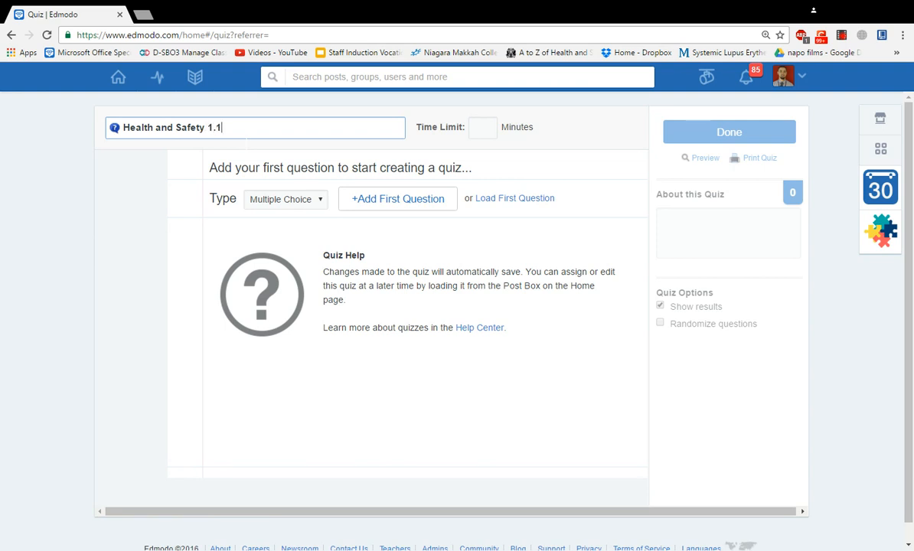
Set the quiz time limit to 10 minutes and add a first question of type Multiple Choice
{"action": "left_click", "coordinate": [475, 124]}
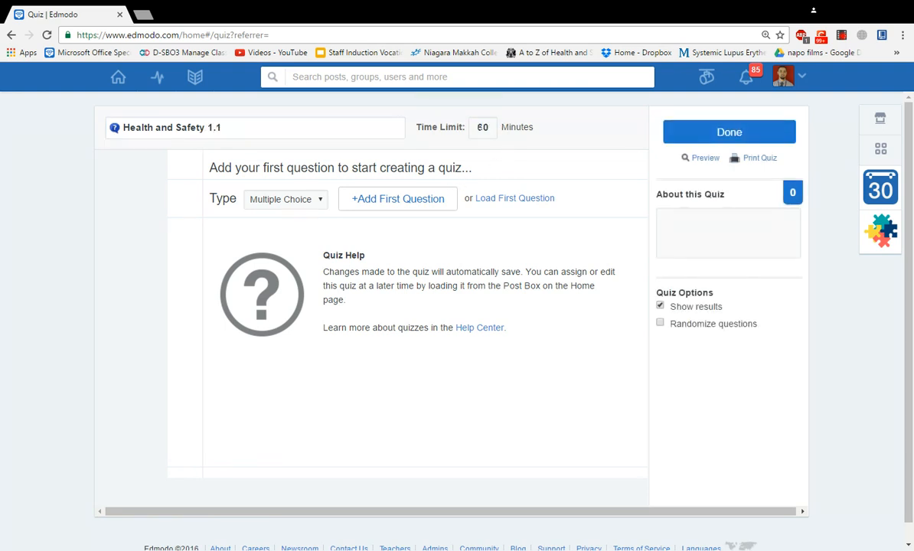
{"action": "type", "text": "10"}
{"action": "left_click", "coordinate": [384, 202]}
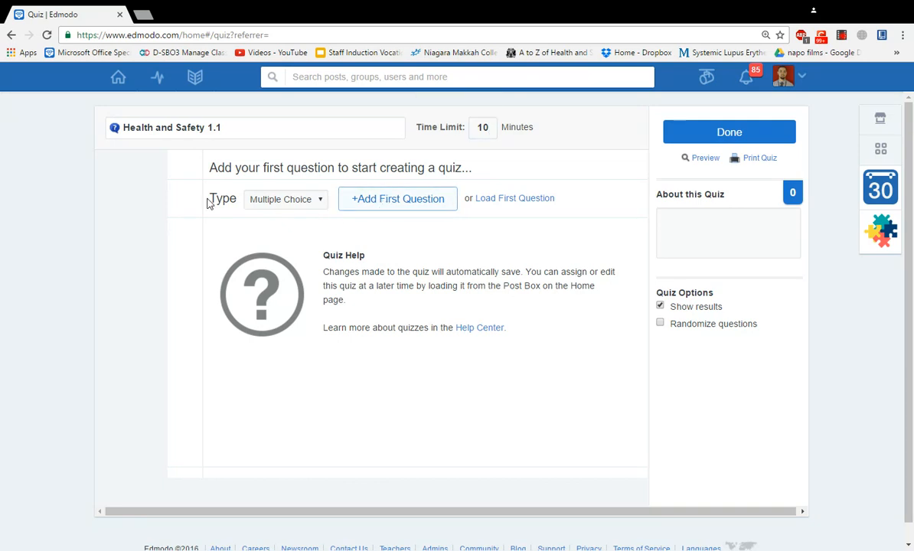
{"action": "left_click", "coordinate": [215, 167]}
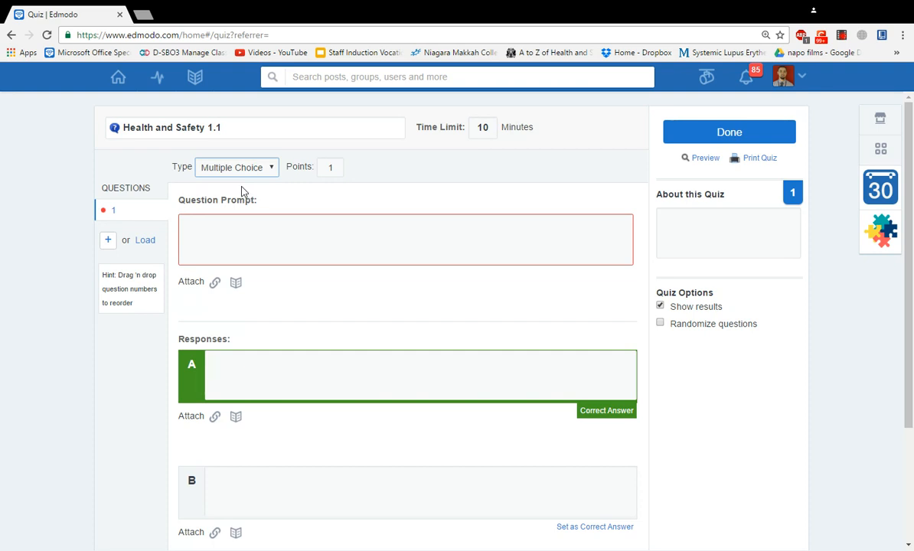
Enter "A slip or trip at work is what type of hazard?" as the prompt of question 1
{"action": "left_click", "coordinate": [182, 225]}
{"action": "type", "text": "A slip or tr"}
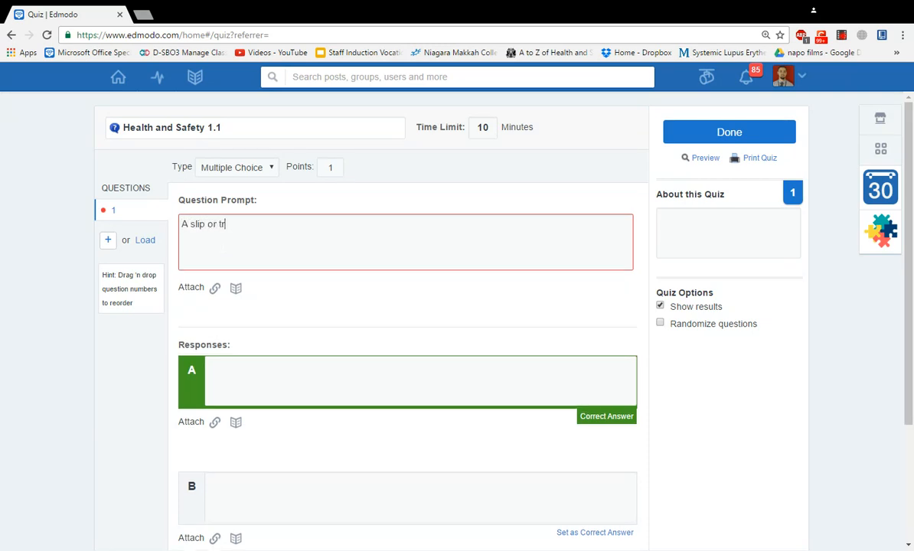
{"action": "type", "text": "ip at work is wha"}
{"action": "type", "text": "t type o"}
{"action": "type", "text": "f haz"}
{"action": "type", "text": "arx"}
{"action": "type", "text": "?"}
Enter "Physical" as response A and "Mental" as response B of question 1
{"action": "key", "text": "Tab"}
{"action": "key", "text": "Tab"}
{"action": "key", "text": "Tab"}
{"action": "scroll", "coordinate": [406, 322], "scroll_direction": "down", "scroll_amount": 1}
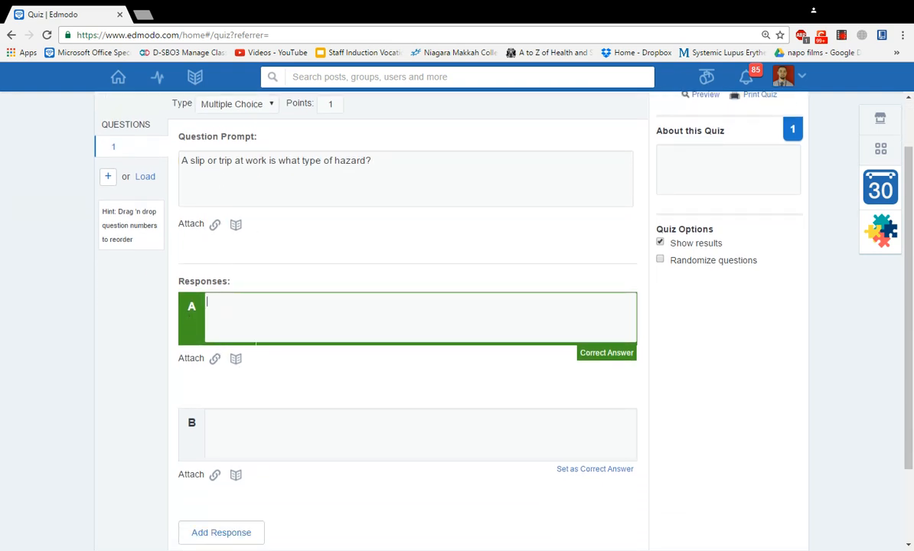
{"action": "type", "text": "Physcial"}
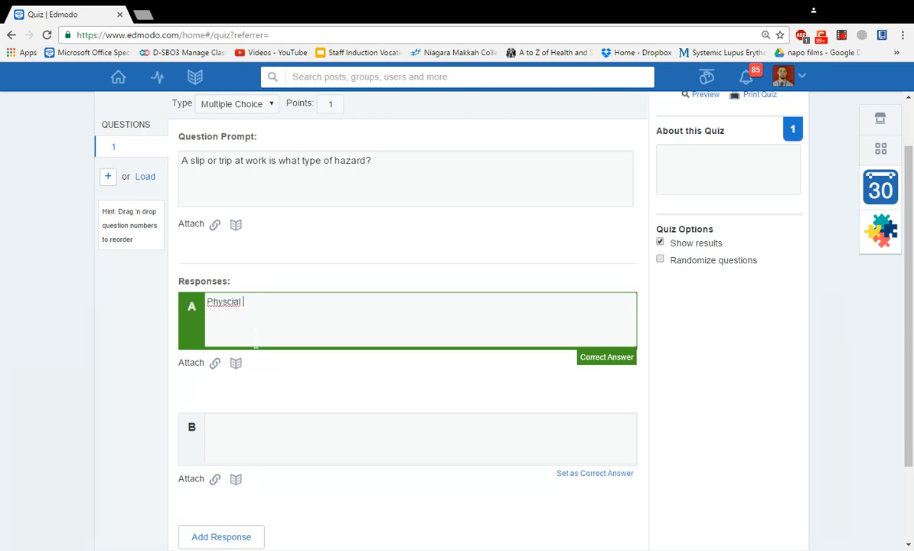
{"action": "double_click", "coordinate": [215, 302]}
{"action": "type", "text": "Physical"}
{"action": "scroll", "coordinate": [272, 424], "scroll_direction": "down", "scroll_amount": 3}
{"action": "left_click", "coordinate": [207, 318]}
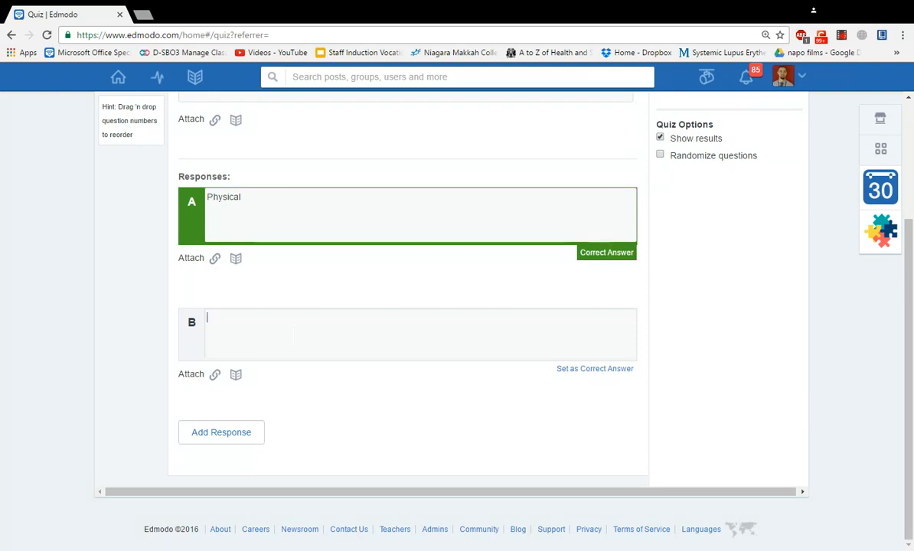
{"action": "type", "text": "Menta"}
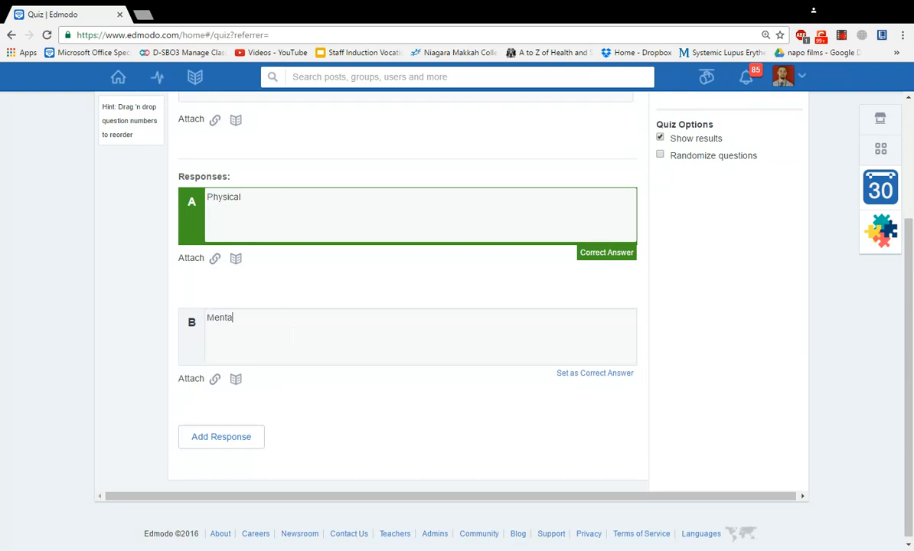
{"action": "type", "text": "l"}
Add a third response, C, to question 1 with the text "Chemical"
{"action": "left_click", "coordinate": [221, 438]}
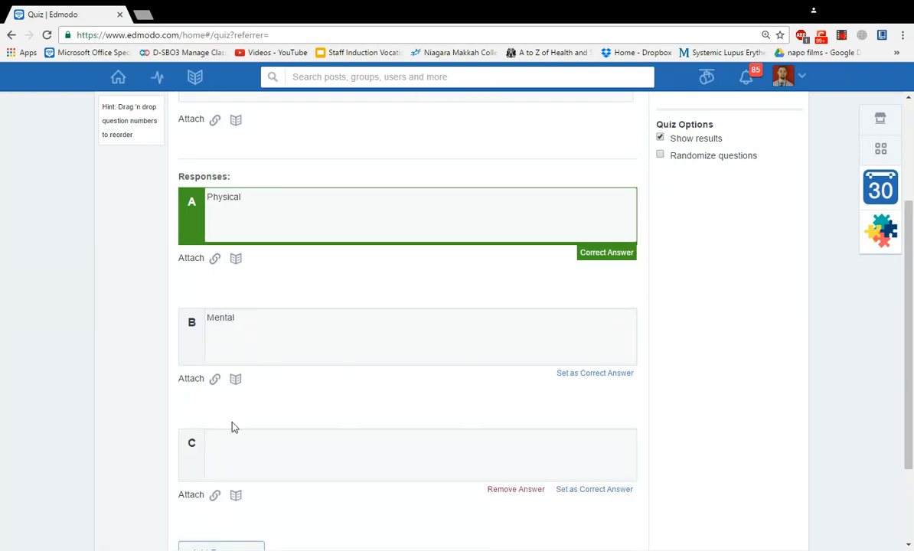
{"action": "type", "text": "Checmic"}
{"action": "key", "text": "BackSpace"}
{"action": "key", "text": "BackSpace"}
{"action": "key", "text": "BackSpace"}
{"action": "key", "text": "BackSpace"}
{"action": "type", "text": "mical"}
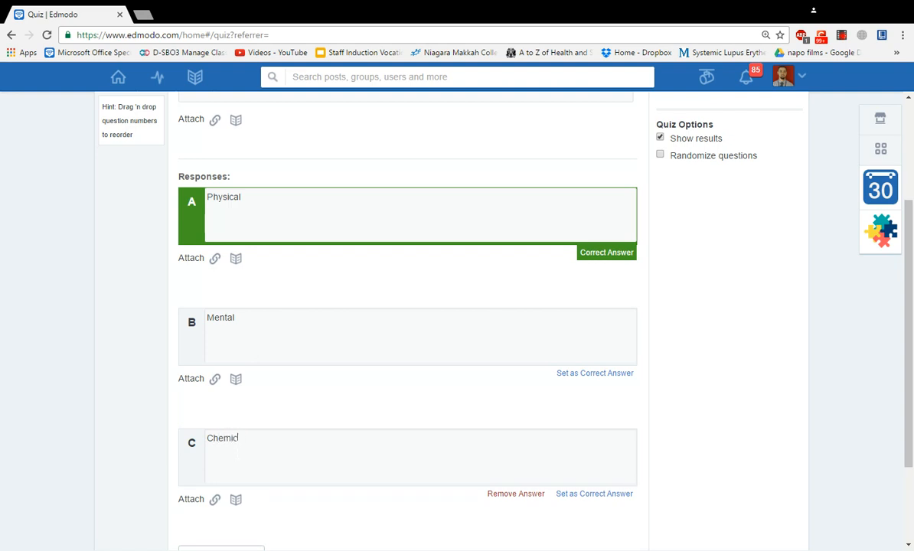
{"action": "scroll", "coordinate": [166, 306], "scroll_direction": "down", "scroll_amount": 2}
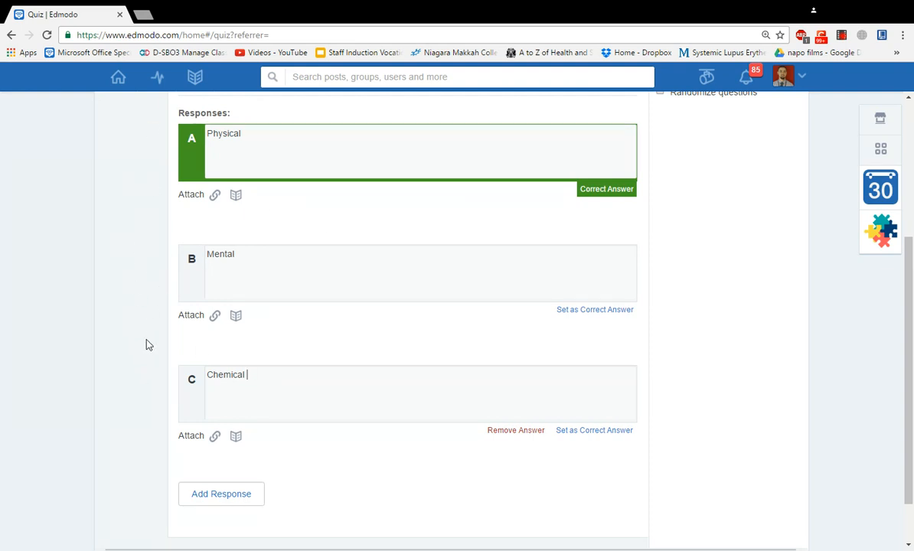
Mark response B, Mental, as the correct answer to question 1
{"action": "scroll", "coordinate": [145, 329], "scroll_direction": "up", "scroll_amount": 3}
{"action": "scroll", "coordinate": [157, 352], "scroll_direction": "down", "scroll_amount": 3}
{"action": "left_click", "coordinate": [574, 314]}
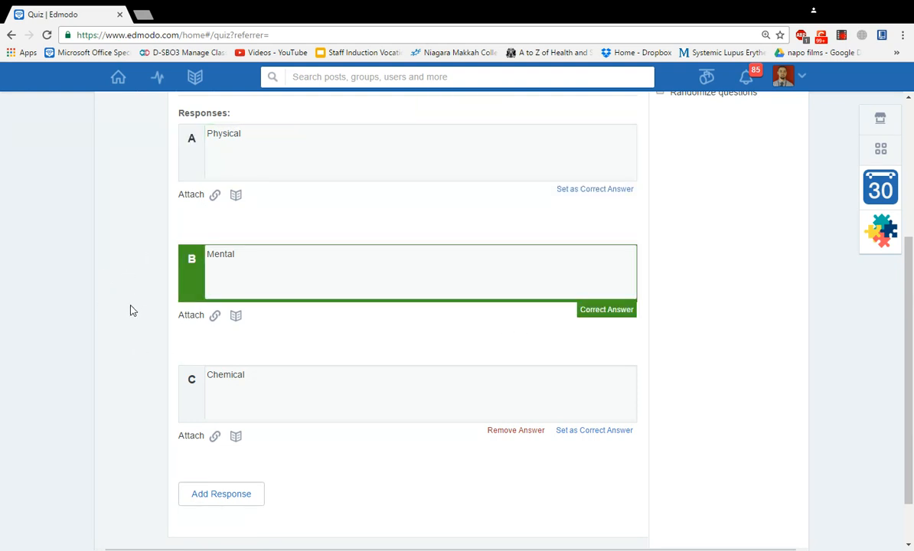
{"action": "scroll", "coordinate": [131, 311], "scroll_direction": "down", "scroll_amount": 1}
{"action": "scroll", "coordinate": [55, 334], "scroll_direction": "up", "scroll_amount": 2}
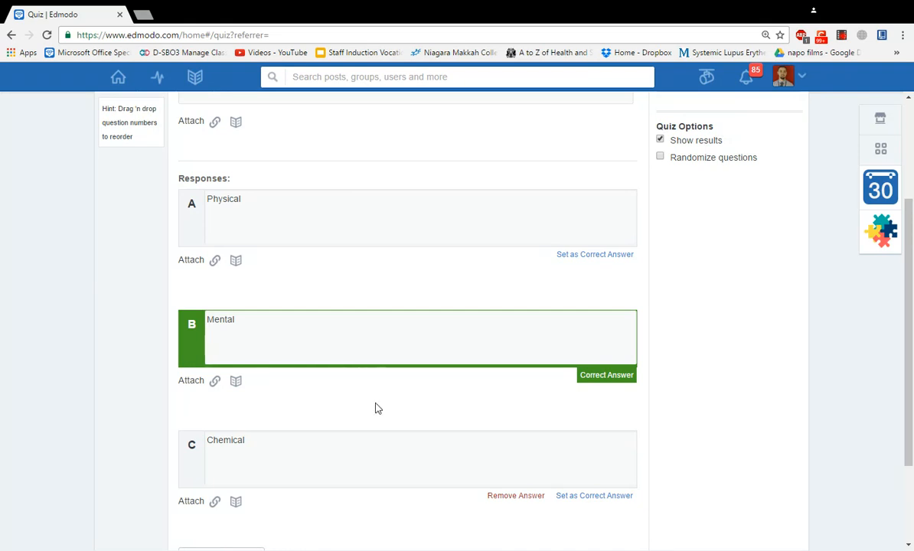
{"action": "scroll", "coordinate": [374, 406], "scroll_direction": "down", "scroll_amount": 2}
{"action": "scroll", "coordinate": [333, 276], "scroll_direction": "up", "scroll_amount": 2}
Set response A, Physical, as the correct answer to the slip or trip question
{"action": "left_click", "coordinate": [582, 256]}
{"action": "scroll", "coordinate": [79, 317], "scroll_direction": "up", "scroll_amount": 1}
{"action": "scroll", "coordinate": [78, 317], "scroll_direction": "up", "scroll_amount": 2}
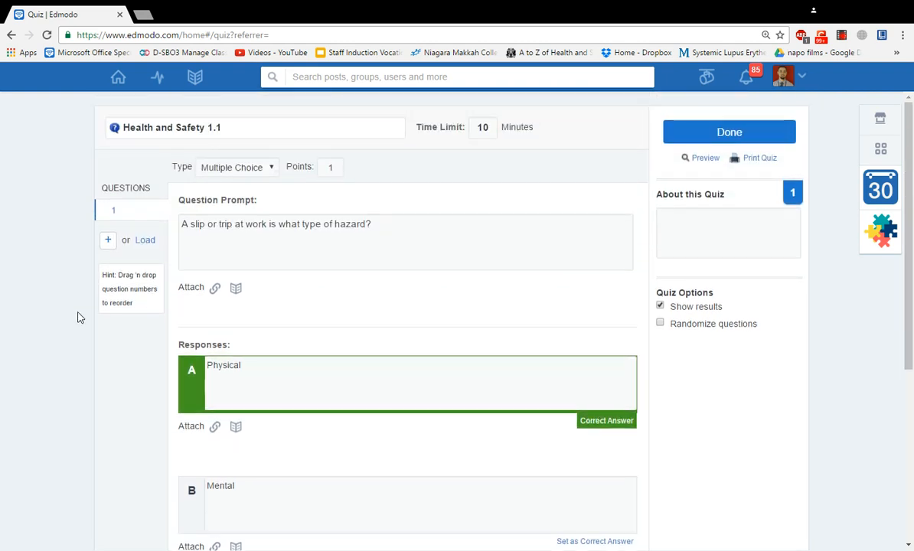
Add a second question to the quiz and set its type to True False
{"action": "left_click", "coordinate": [109, 240]}
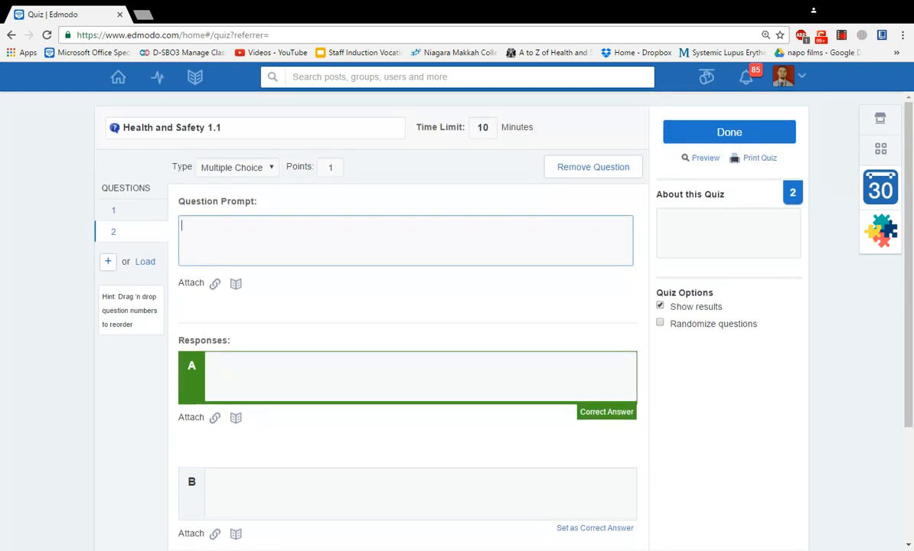
{"action": "left_click", "coordinate": [263, 170]}
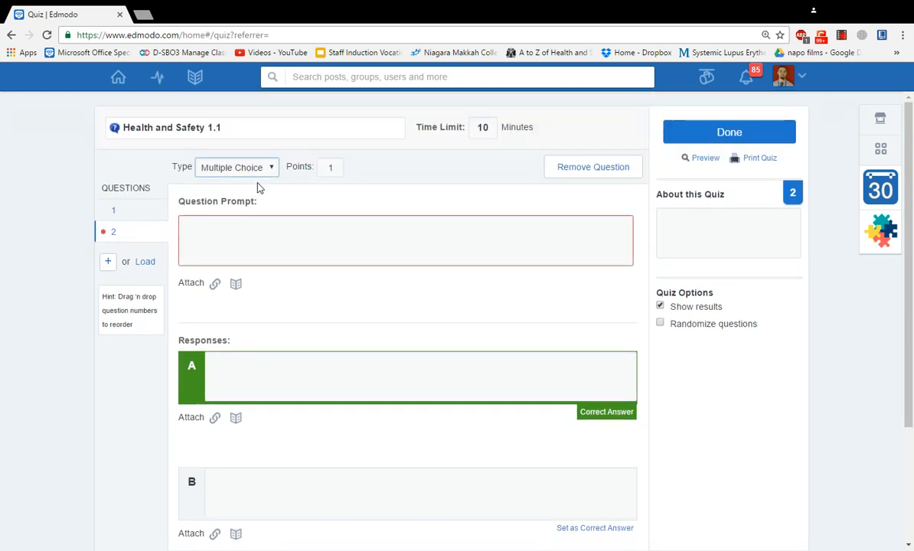
{"action": "left_click", "coordinate": [254, 197]}
Enter the question 2 prompt "Health and Safety is an important part of any successful business?" with True as the correct answer
{"action": "left_click", "coordinate": [284, 257]}
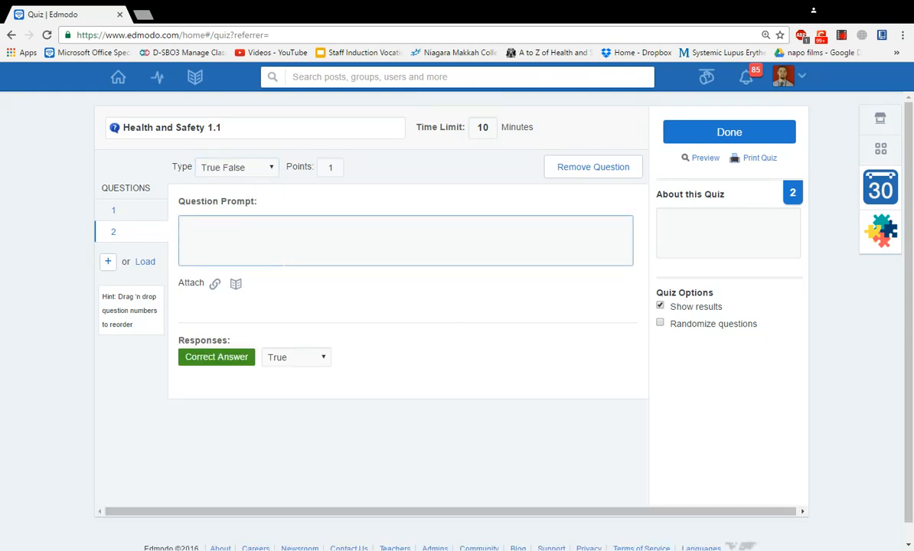
{"action": "type", "text": "Health ands"}
{"action": "key", "text": "BackSpace"}
{"action": "type", "text": "s"}
{"action": "type", "text": "Safe"}
{"action": "type", "text": "ty is an impo"}
{"action": "type", "text": "rtant pa"}
{"action": "type", "text": "rt of "}
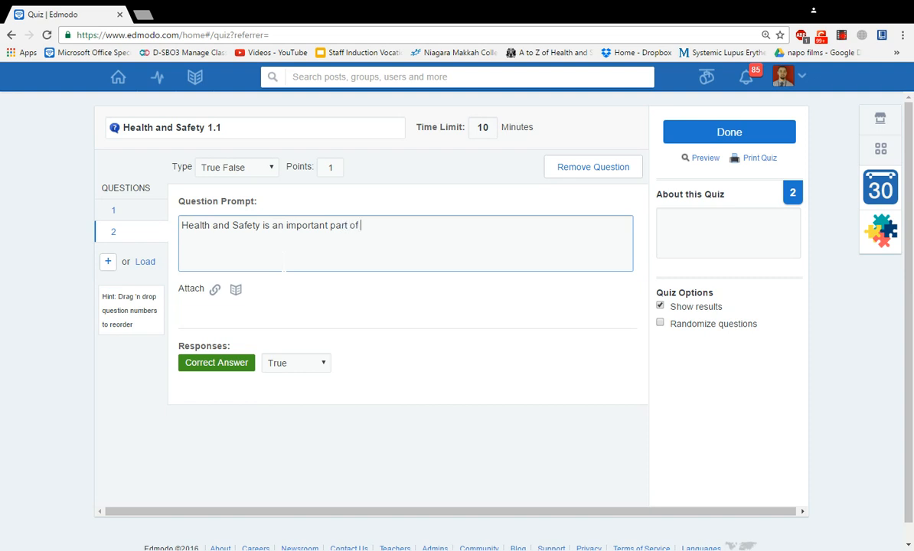
{"action": "type", "text": "any successful busine"}
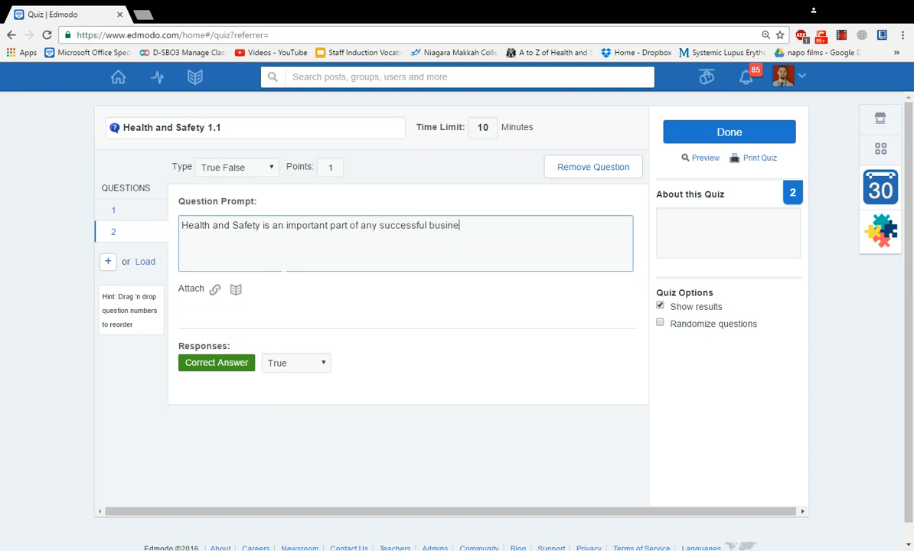
{"action": "type", "text": "ss?"}
{"action": "scroll", "coordinate": [214, 343], "scroll_direction": "down", "scroll_amount": 1}
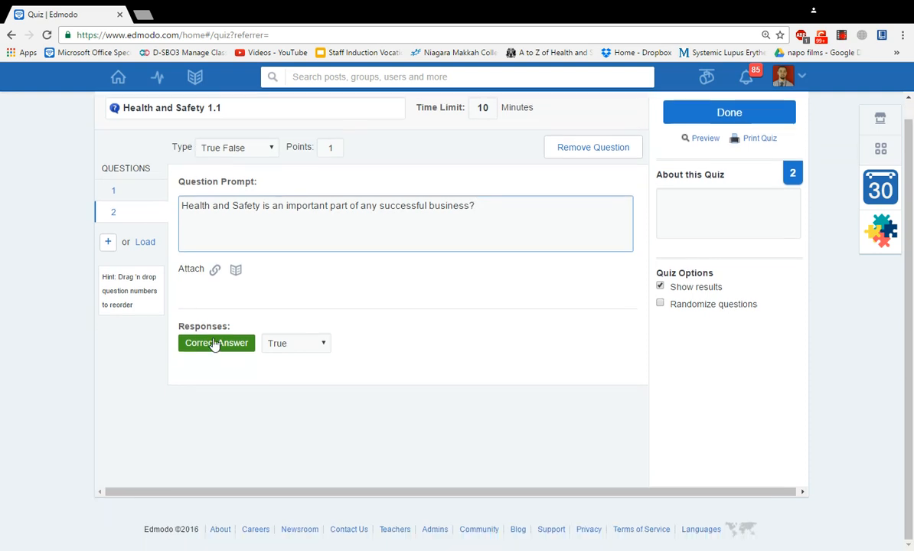
{"action": "left_click", "coordinate": [304, 349]}
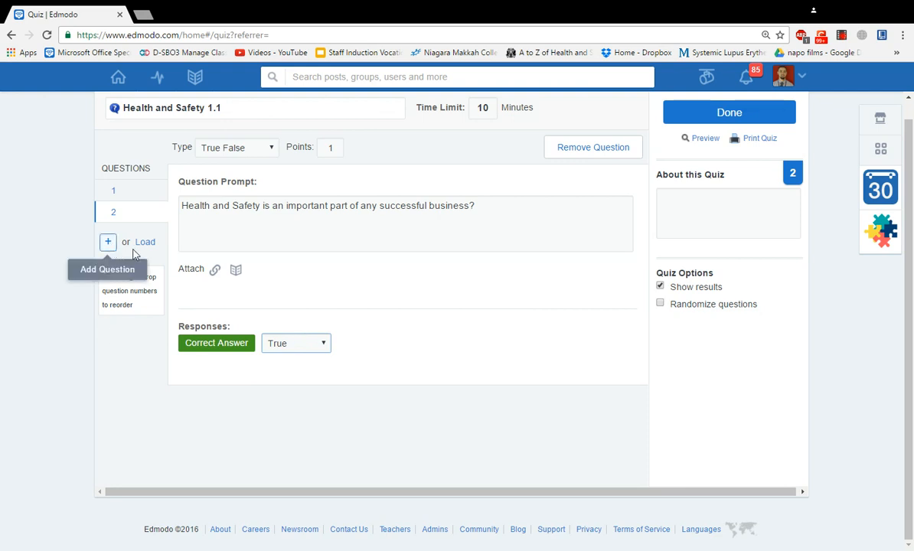
Review questions 1 and 2 by switching between them
{"action": "left_click", "coordinate": [125, 187]}
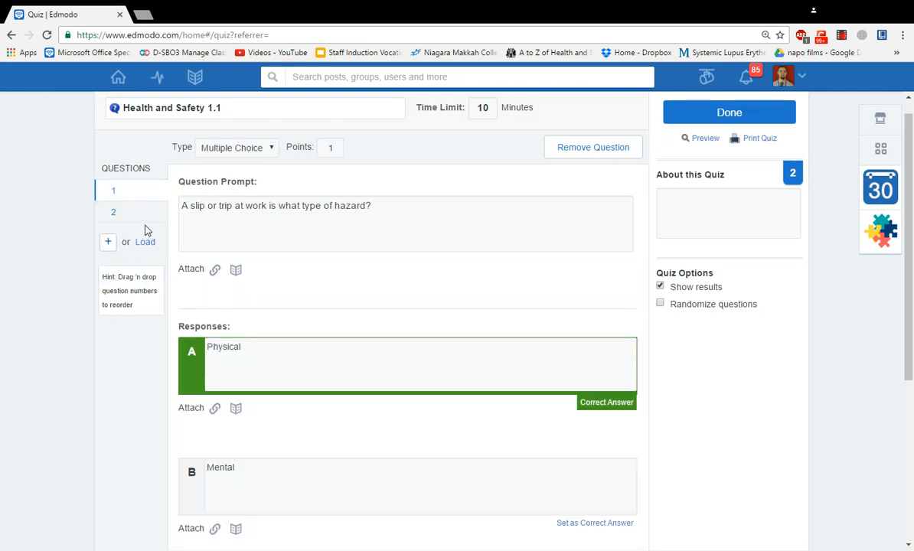
{"action": "left_click", "coordinate": [142, 213]}
{"action": "left_click", "coordinate": [135, 190]}
{"action": "scroll", "coordinate": [374, 270], "scroll_direction": "up", "scroll_amount": 1}
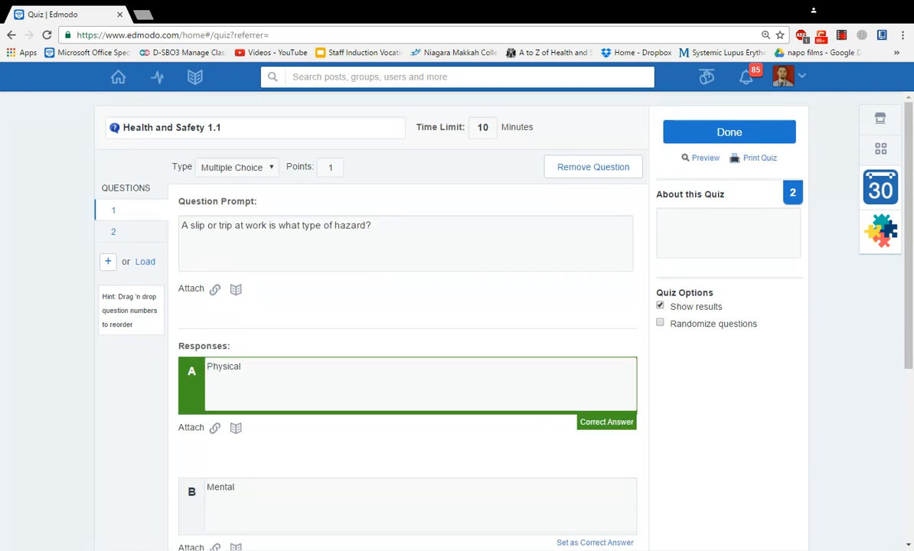
Preview the quiz, answer question 1 with Physical and question 2 with True, and return to question 1
{"action": "left_click", "coordinate": [703, 160]}
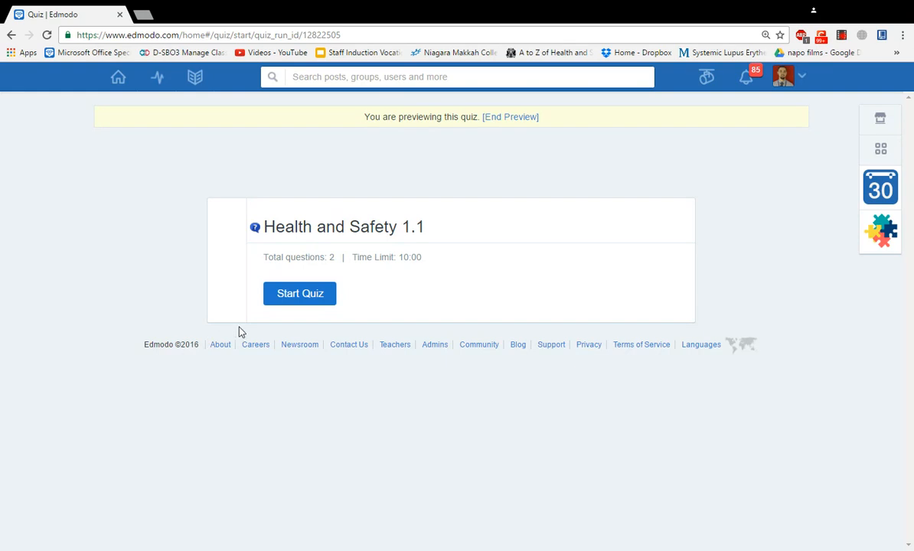
{"action": "left_click", "coordinate": [310, 303]}
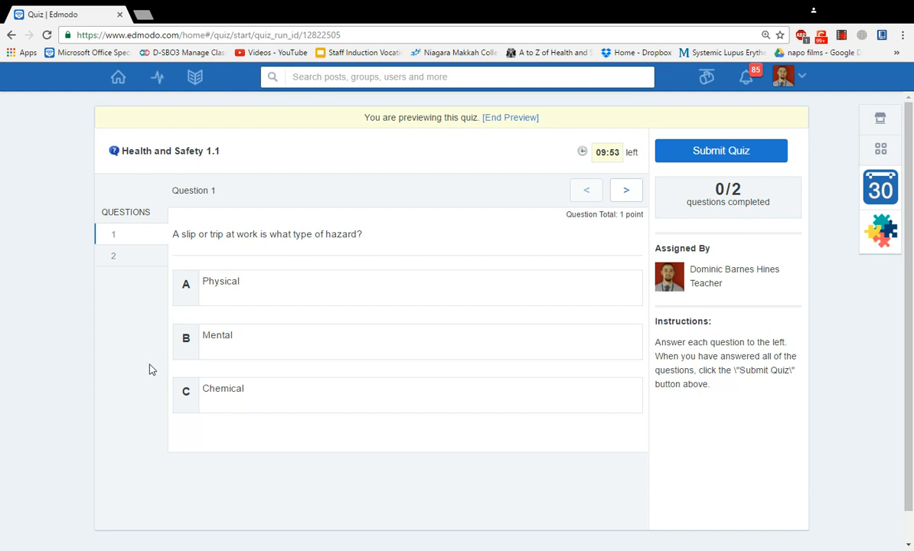
{"action": "left_click", "coordinate": [259, 292]}
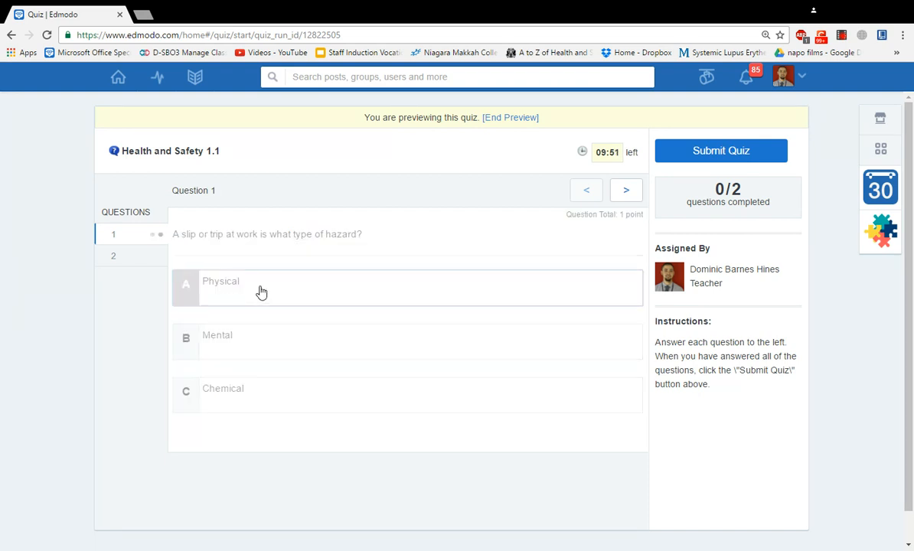
{"action": "left_click", "coordinate": [628, 196]}
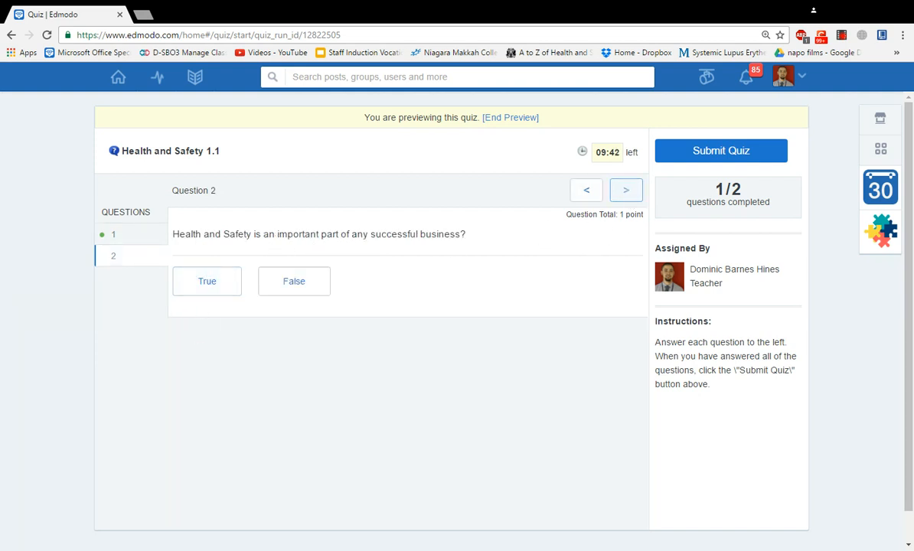
{"action": "left_click", "coordinate": [197, 286]}
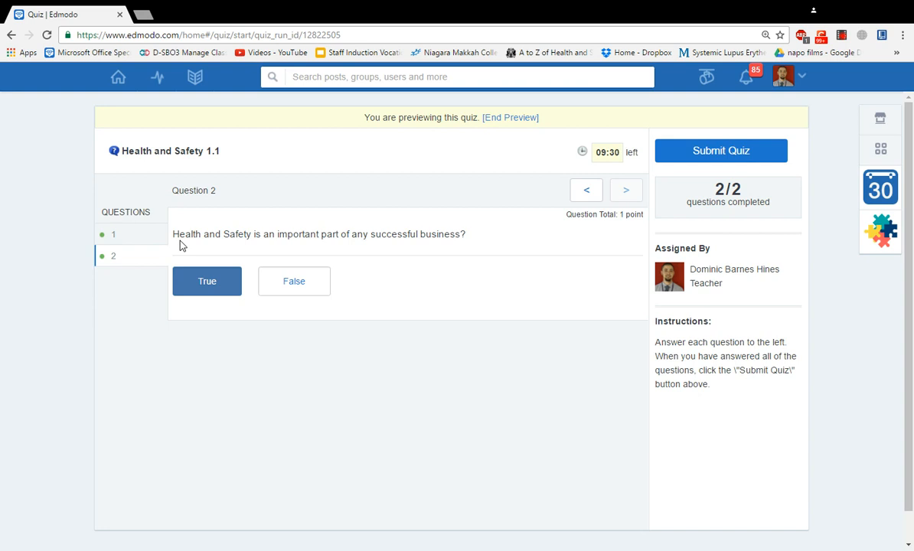
{"action": "left_click", "coordinate": [142, 237]}
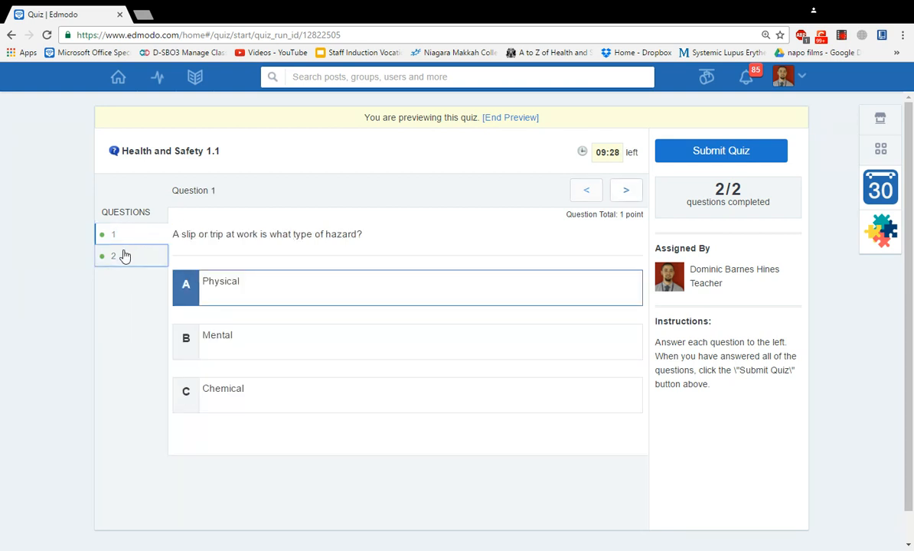
Return to question 2 in the preview, submit the quiz, and open its results
{"action": "left_click", "coordinate": [129, 255]}
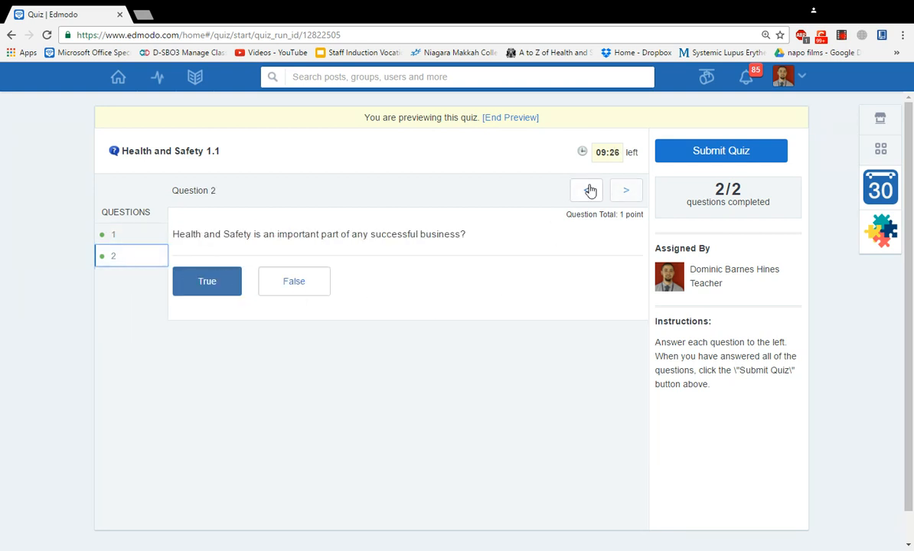
{"action": "left_click", "coordinate": [681, 152]}
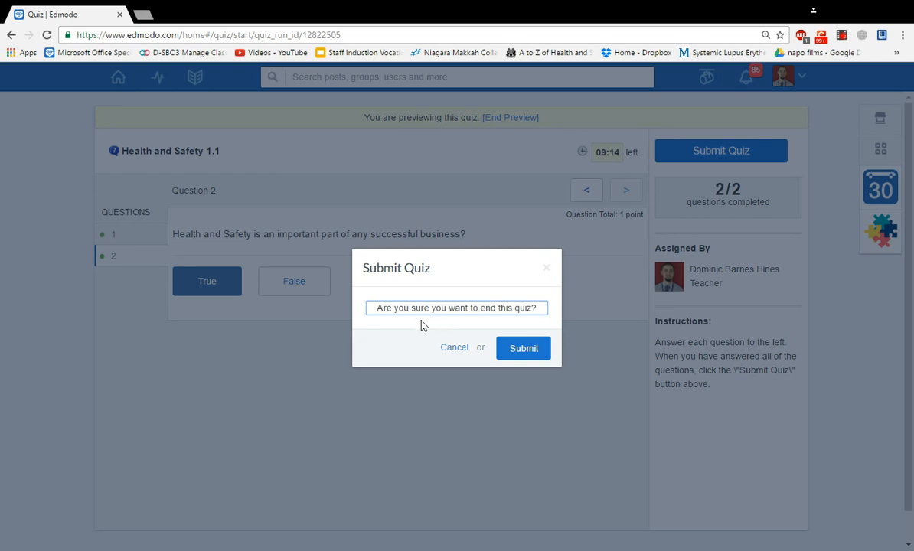
{"action": "left_click", "coordinate": [524, 351]}
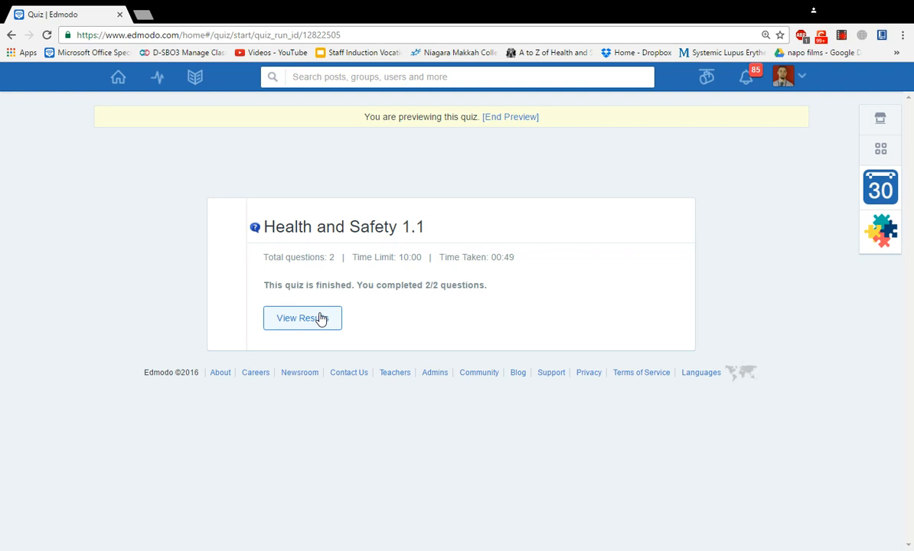
{"action": "left_click", "coordinate": [280, 321]}
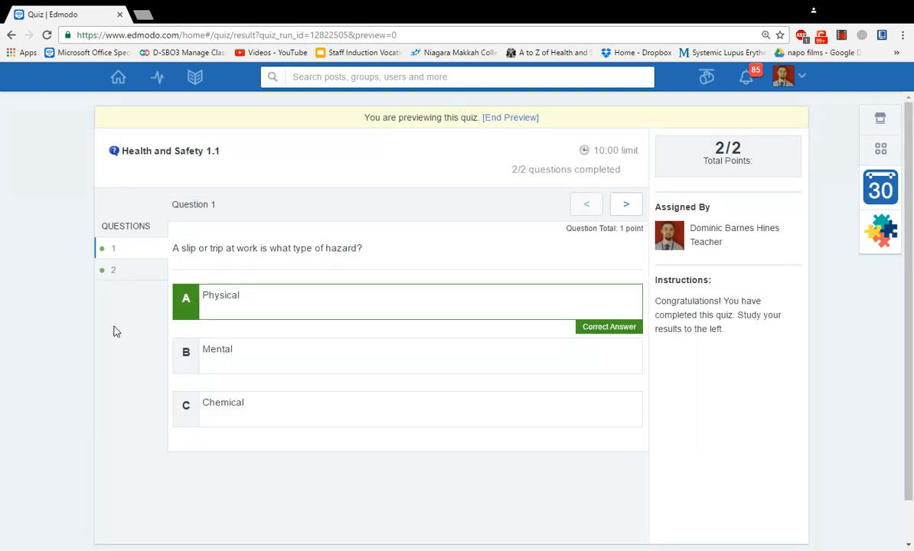
Review the marked answers for questions 1 and 2 in the quiz results, and end the preview
{"action": "scroll", "coordinate": [97, 333], "scroll_direction": "down", "scroll_amount": 2}
{"action": "scroll", "coordinate": [120, 330], "scroll_direction": "up", "scroll_amount": 2}
{"action": "left_click", "coordinate": [138, 268]}
{"action": "left_click", "coordinate": [132, 248]}
{"action": "left_click", "coordinate": [149, 276]}
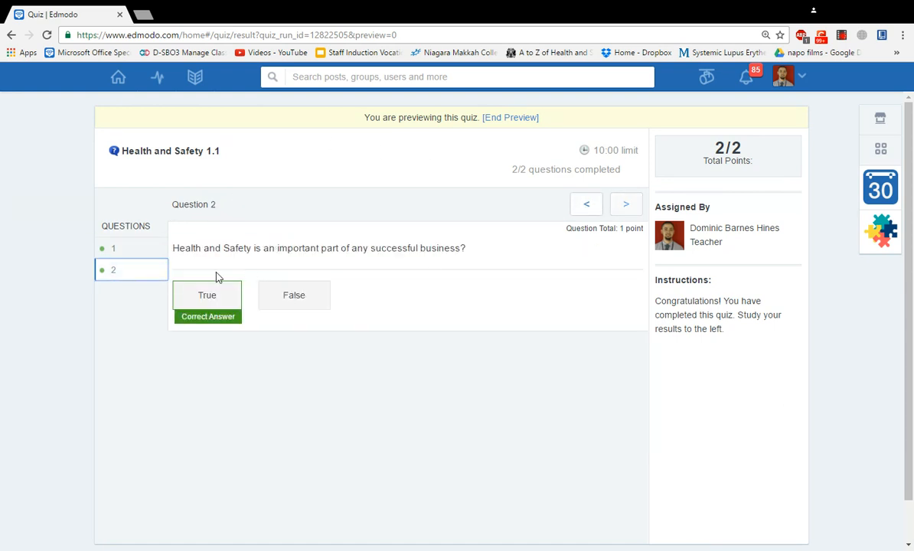
{"action": "left_click", "coordinate": [145, 245]}
{"action": "left_click", "coordinate": [523, 119]}
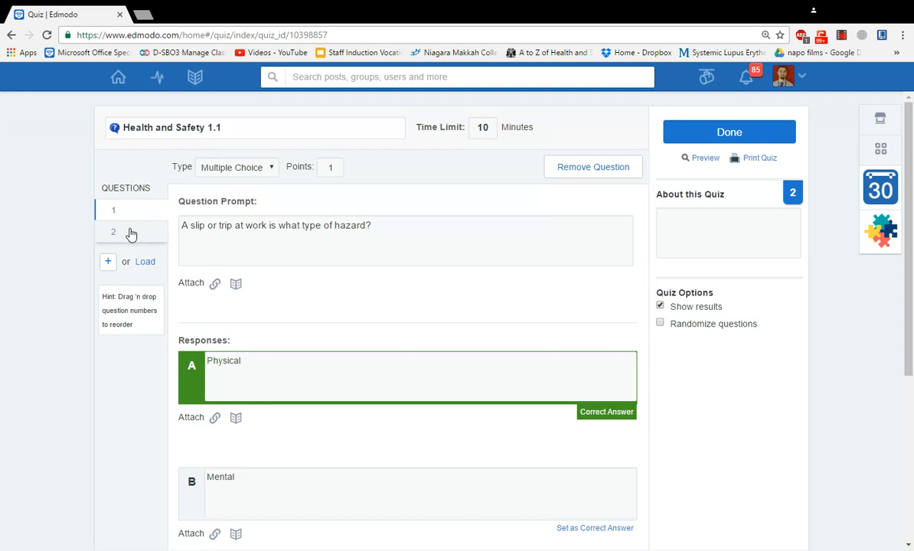
Describe the quiz as "This quiz tests your retainement on Lesson 3. Please answer all questions."
{"action": "left_click_drag", "start_coordinate": [132, 234], "coordinate": [107, 239]}
{"action": "left_click", "coordinate": [693, 239]}
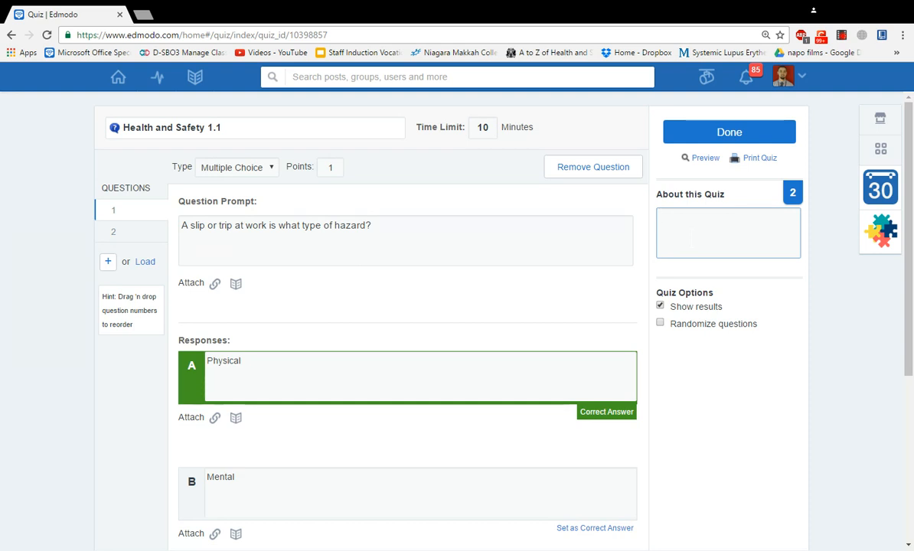
{"action": "type", "text": "This"}
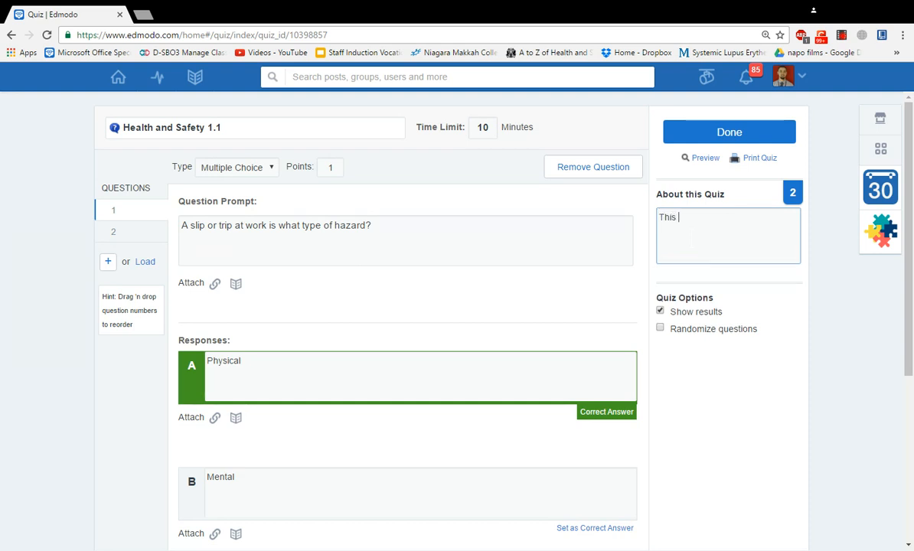
{"action": "type", "text": " quiz tests your retaineme"}
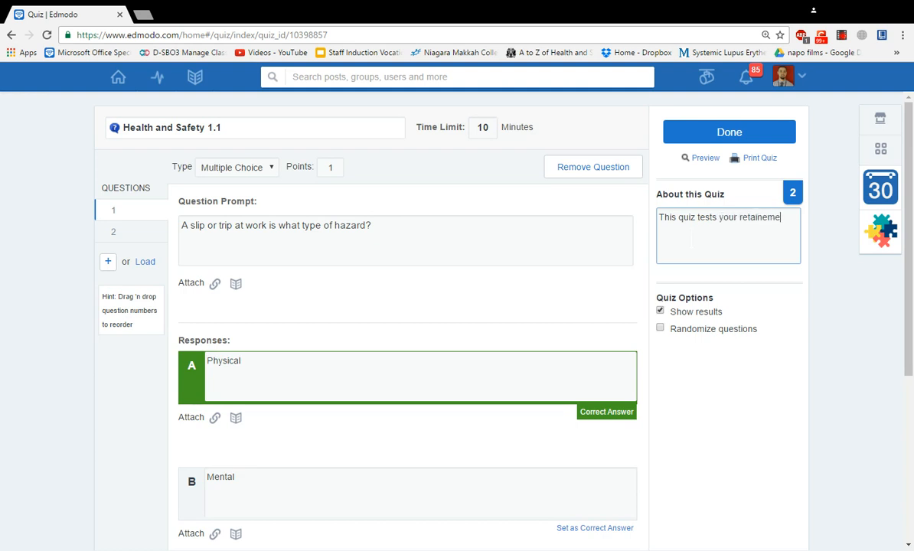
{"action": "type", "text": "nt on Lesso"}
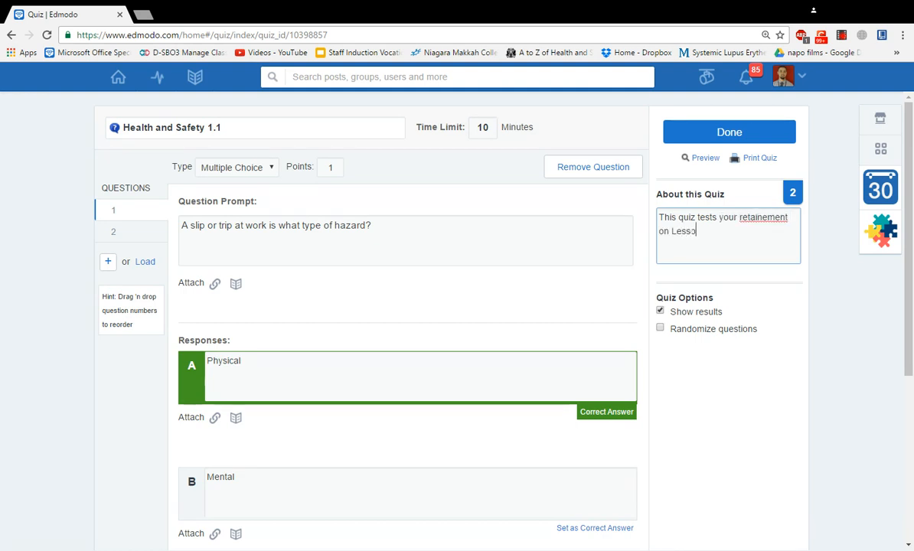
{"action": "type", "text": "n 3. Plea"}
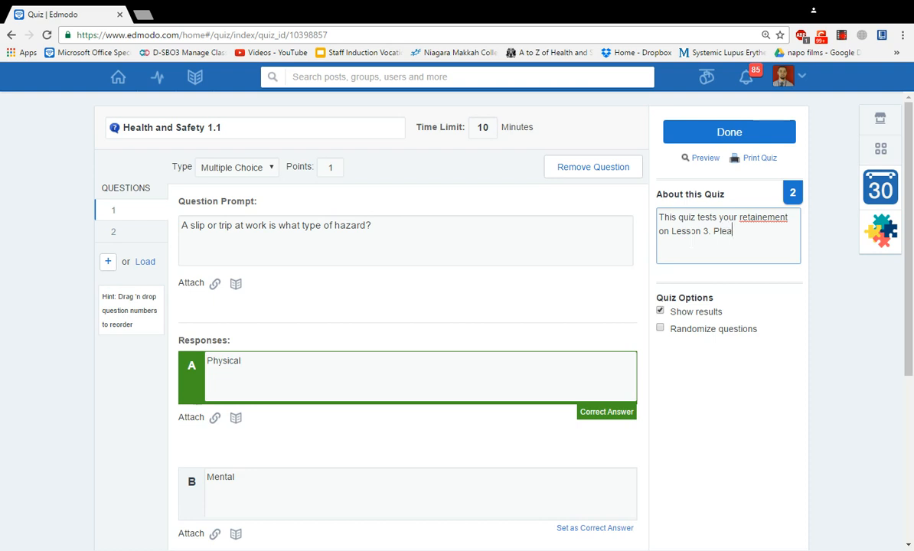
{"action": "type", "text": "se answer all questions."}
Correct the spelling of "retainement" to "retainment" in the quiz description
{"action": "double_click", "coordinate": [762, 217]}
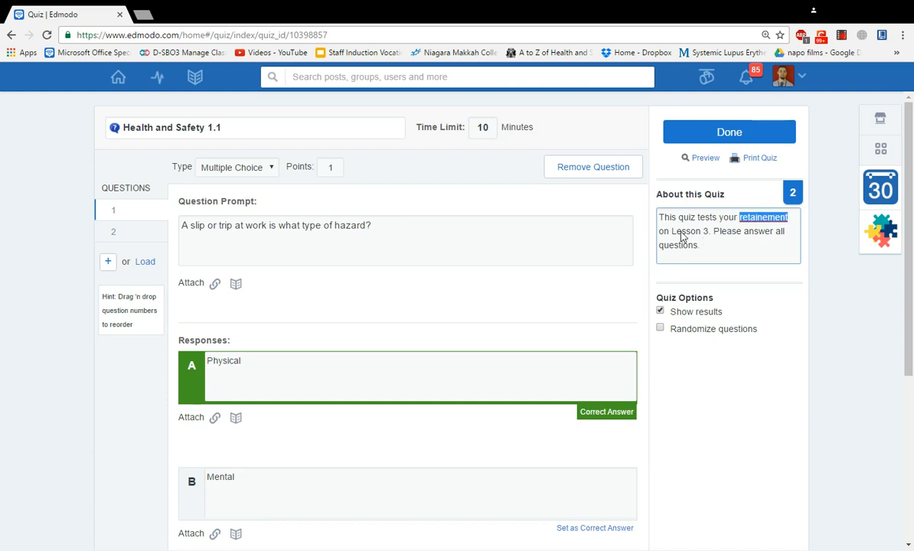
{"action": "double_click", "coordinate": [766, 218]}
{"action": "type", "text": "retainement"}
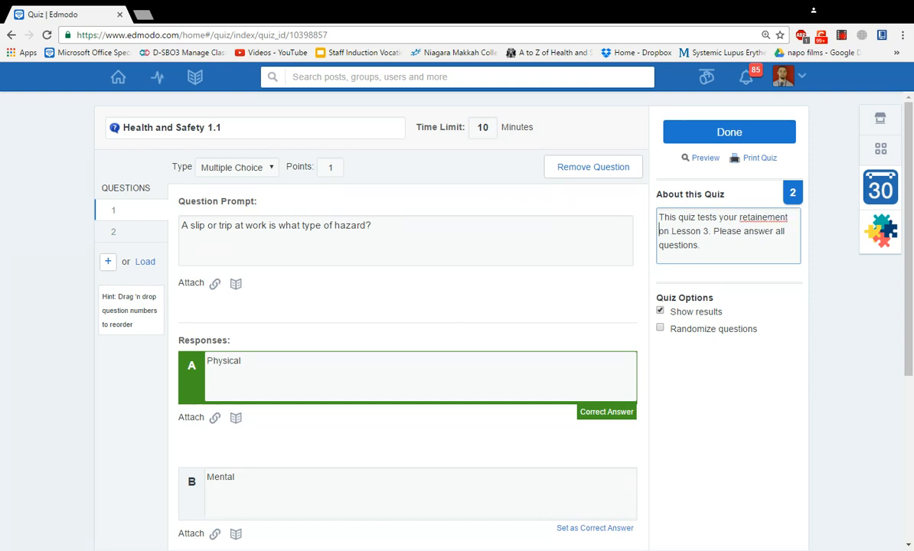
{"action": "double_click", "coordinate": [760, 222]}
{"action": "key", "text": "Right"}
{"action": "key", "text": "Right"}
{"action": "key", "text": "BackSpace"}
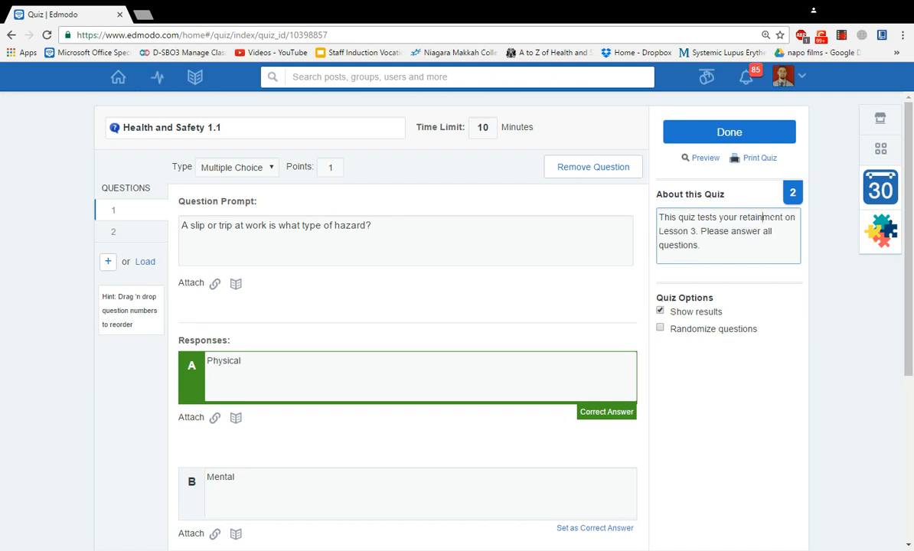
{"action": "key", "text": "Down"}
{"action": "key", "text": "Down"}
{"action": "double_click", "coordinate": [758, 218]}
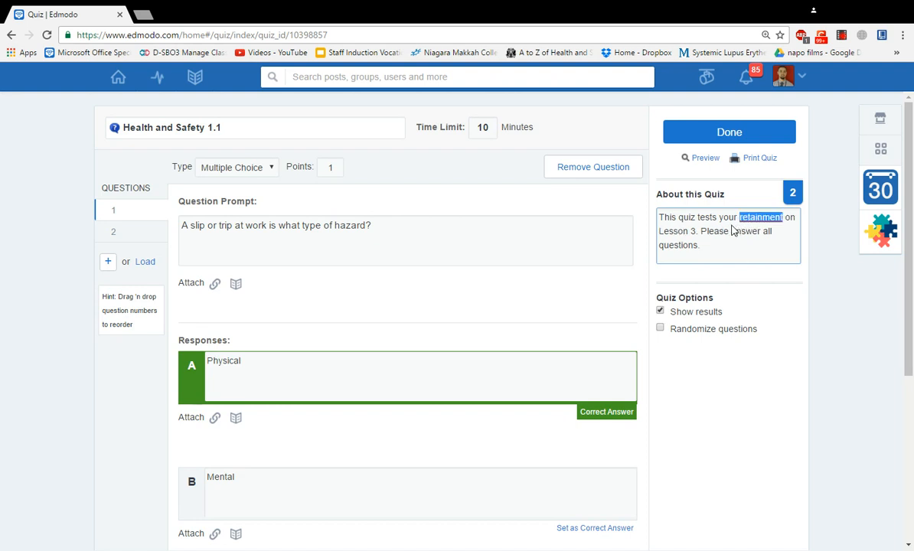
{"action": "left_click", "coordinate": [677, 233]}
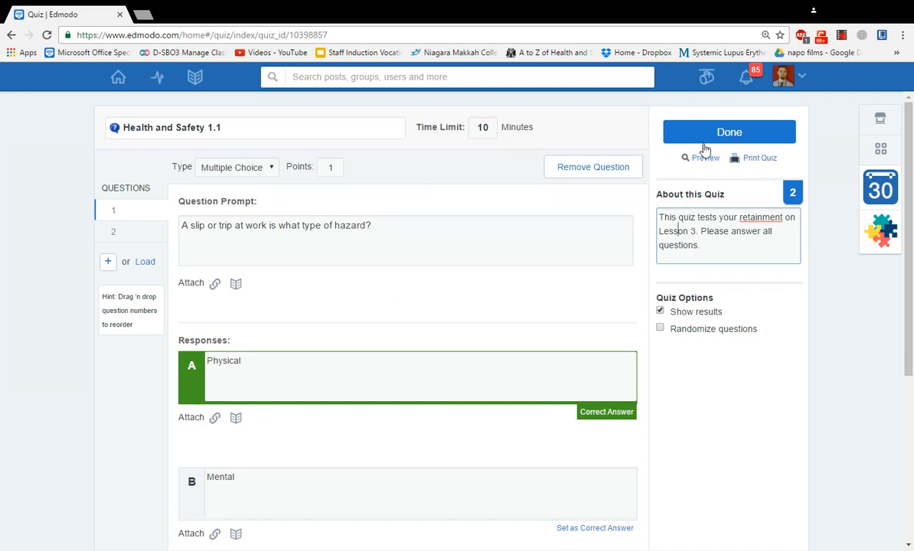
Finish editing the quiz and set its due date to November 22, 2016
{"action": "left_click", "coordinate": [731, 133]}
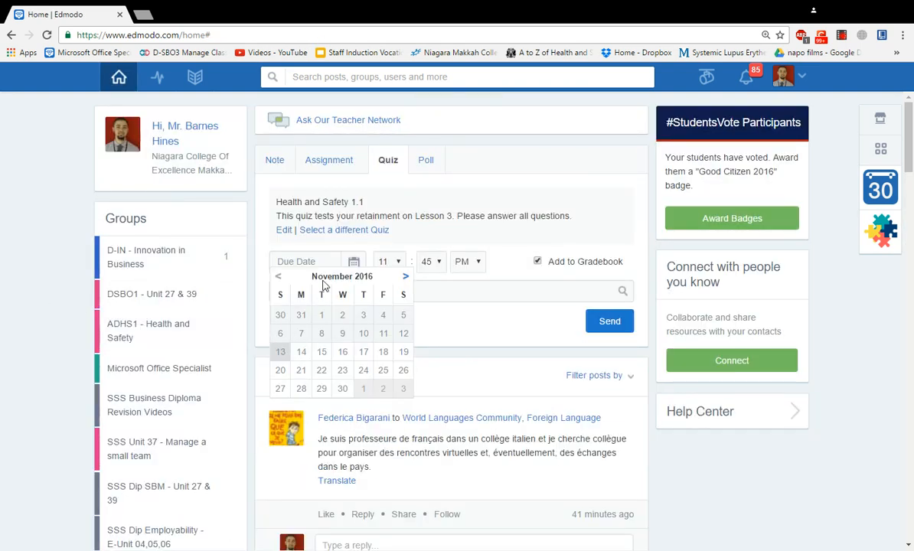
{"action": "left_click", "coordinate": [322, 370]}
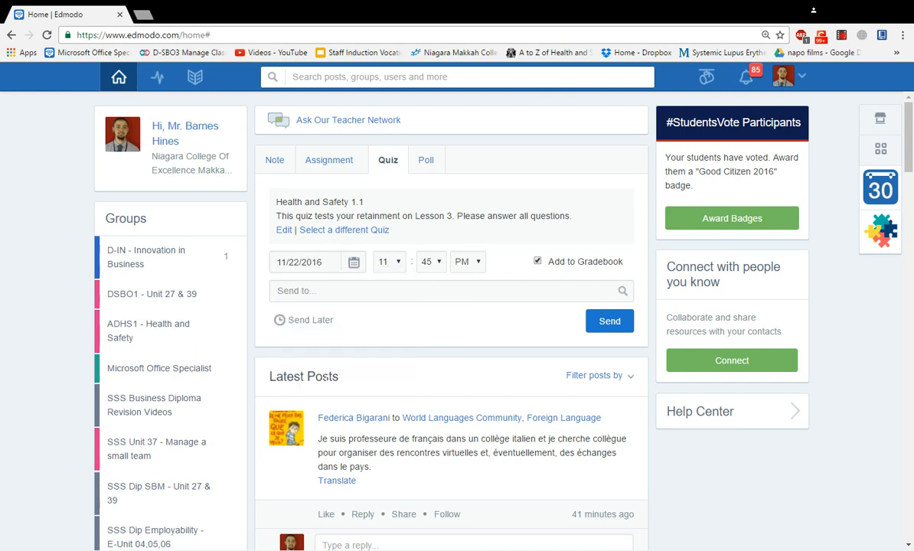
Address the quiz to the ADHS1 - Health and Safety group and send it
{"action": "left_click", "coordinate": [340, 300]}
{"action": "type", "text": "adhs"}
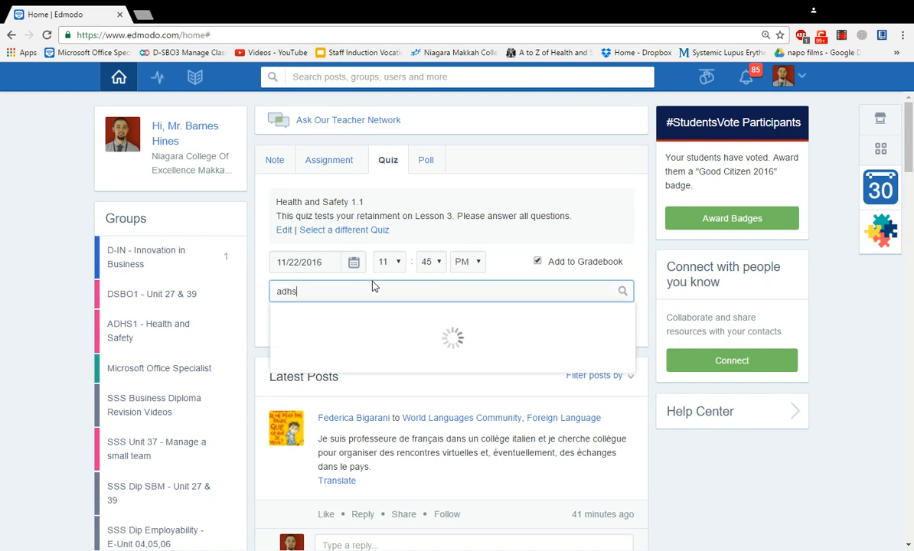
{"action": "left_click", "coordinate": [373, 337]}
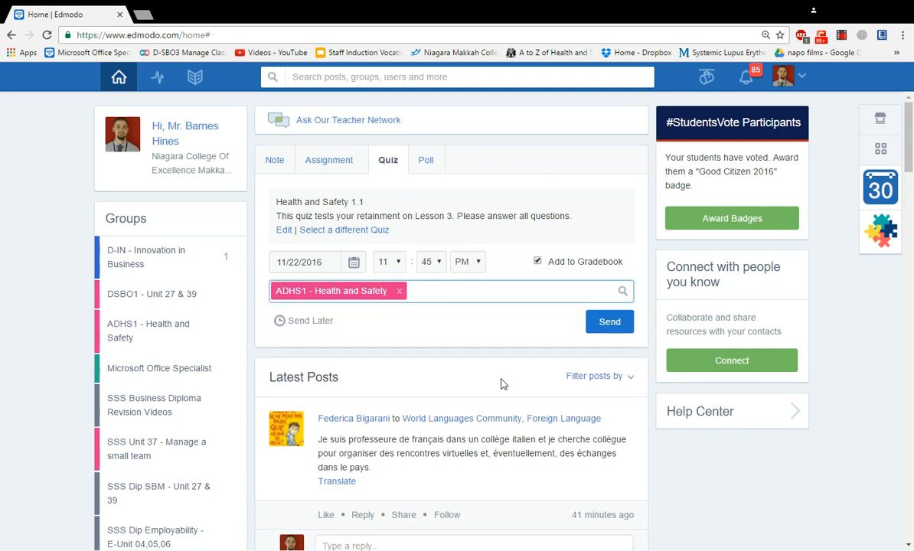
{"action": "left_click", "coordinate": [610, 324]}
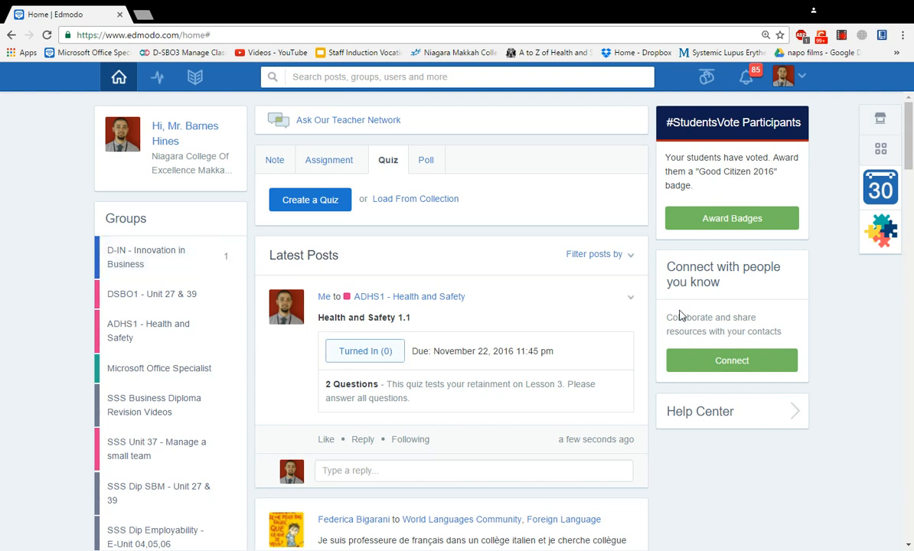
{"action": "left_click", "coordinate": [631, 298]}
{"action": "left_click", "coordinate": [631, 298]}
Examine the ADHS1 - Health and Safety gradebook for the Health and Safety 1.1 column and student grades, and return to the home page
{"action": "left_click", "coordinate": [159, 81]}
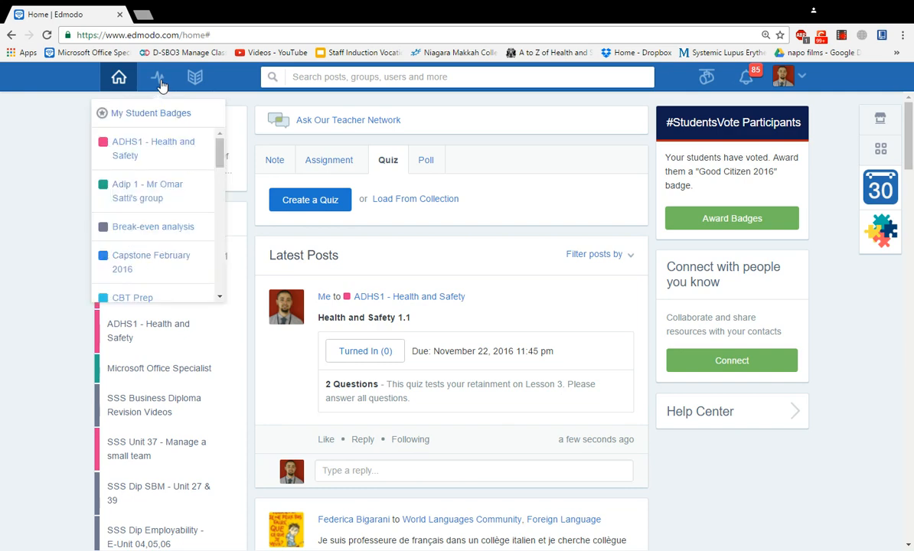
{"action": "left_click", "coordinate": [119, 142]}
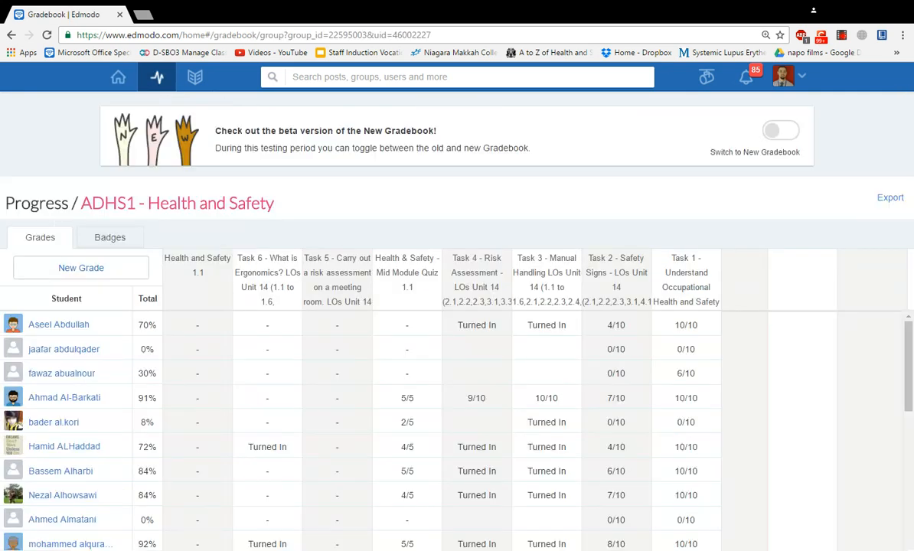
{"action": "scroll", "coordinate": [190, 269], "scroll_direction": "down", "scroll_amount": 1}
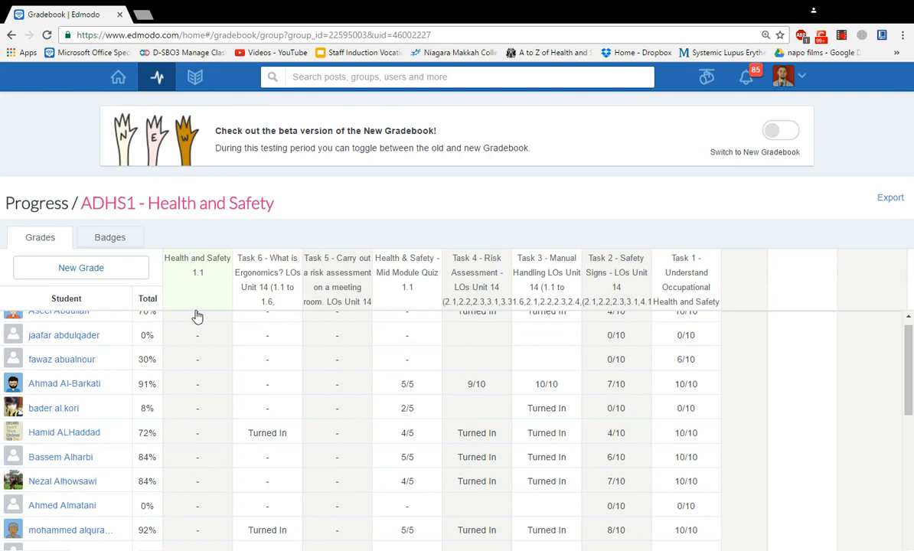
{"action": "scroll", "coordinate": [193, 359], "scroll_direction": "up", "scroll_amount": 1}
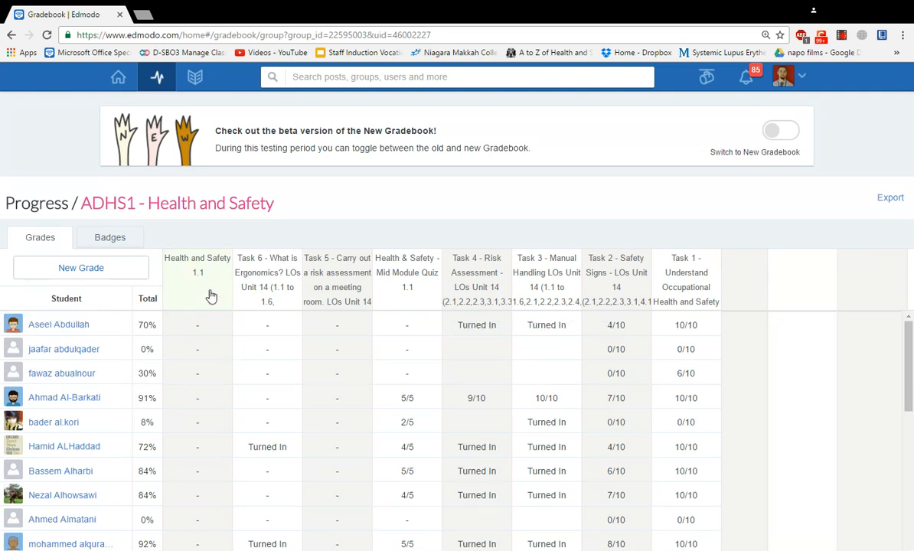
{"action": "scroll", "coordinate": [207, 379], "scroll_direction": "down", "scroll_amount": 8}
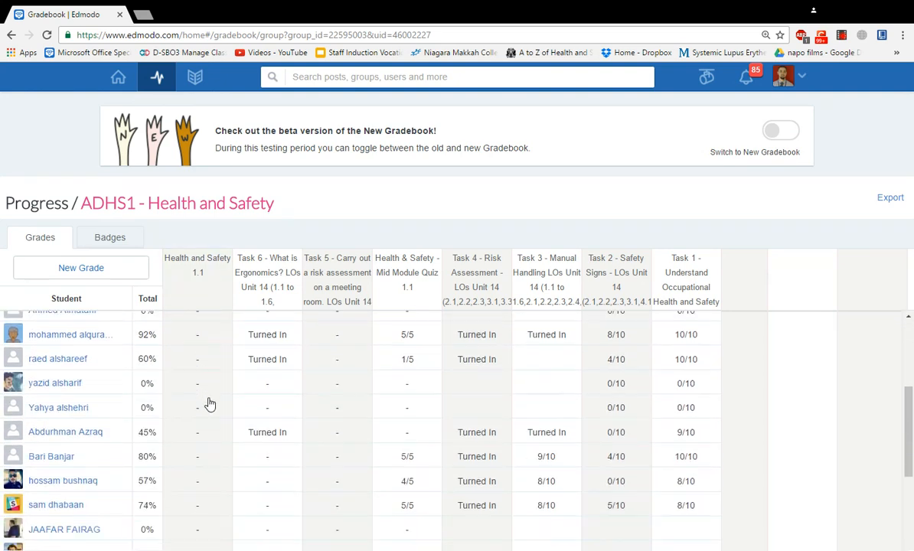
{"action": "scroll", "coordinate": [207, 429], "scroll_direction": "down", "scroll_amount": 8}
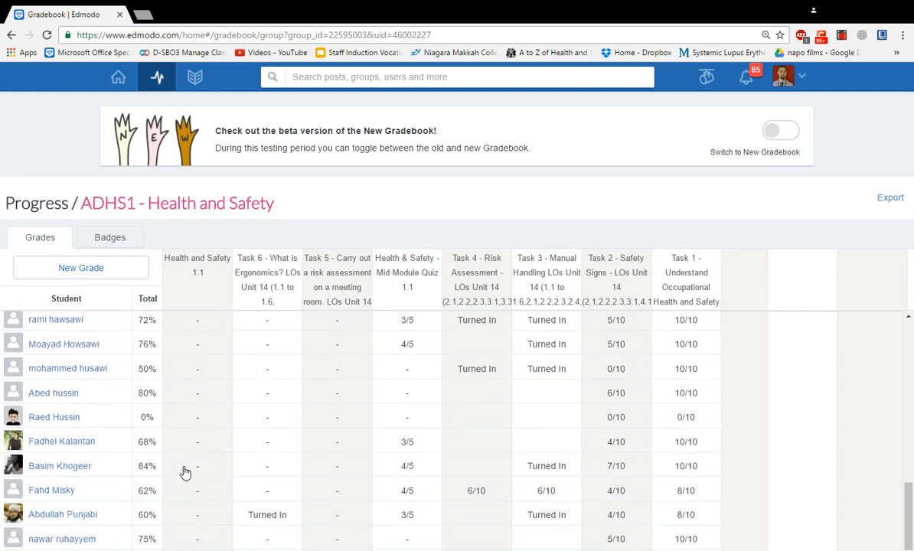
{"action": "scroll", "coordinate": [190, 527], "scroll_direction": "up", "scroll_amount": 9}
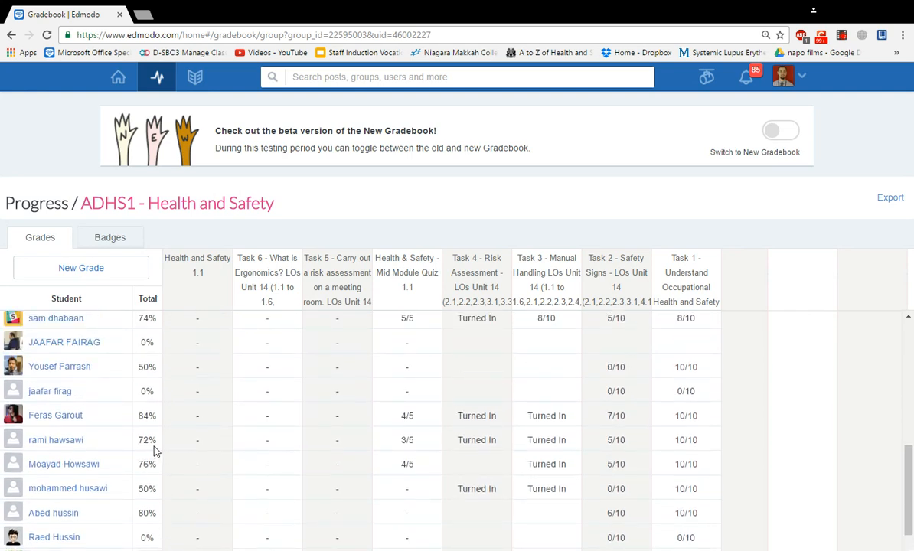
{"action": "scroll", "coordinate": [200, 421], "scroll_direction": "up", "scroll_amount": 8}
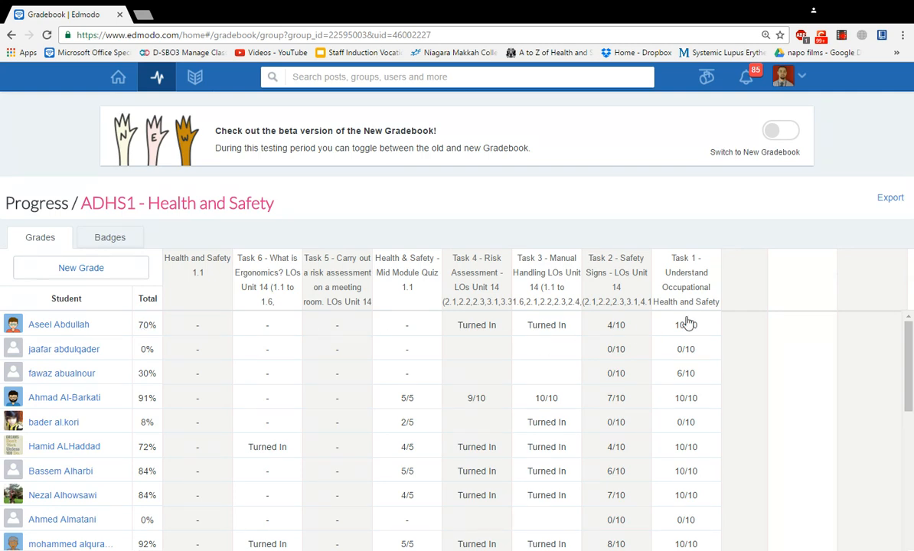
{"action": "left_click", "coordinate": [119, 77]}
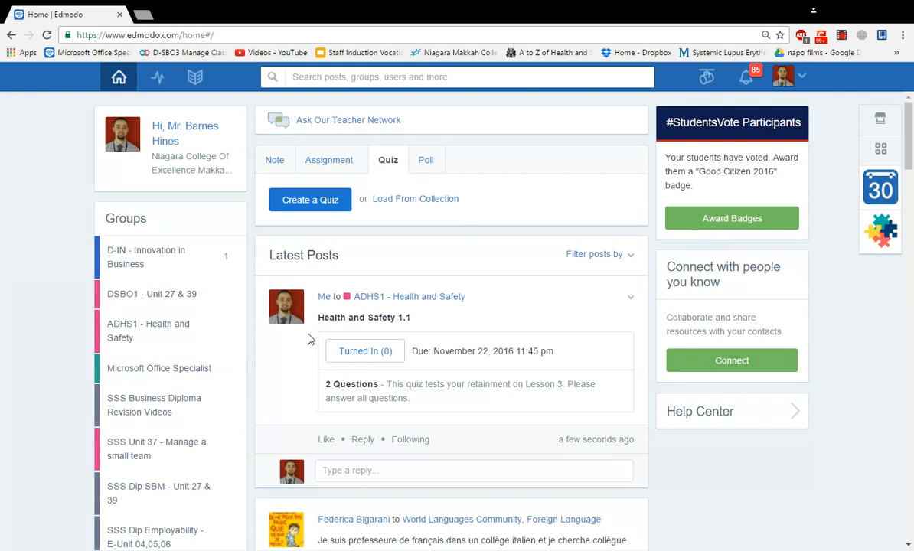